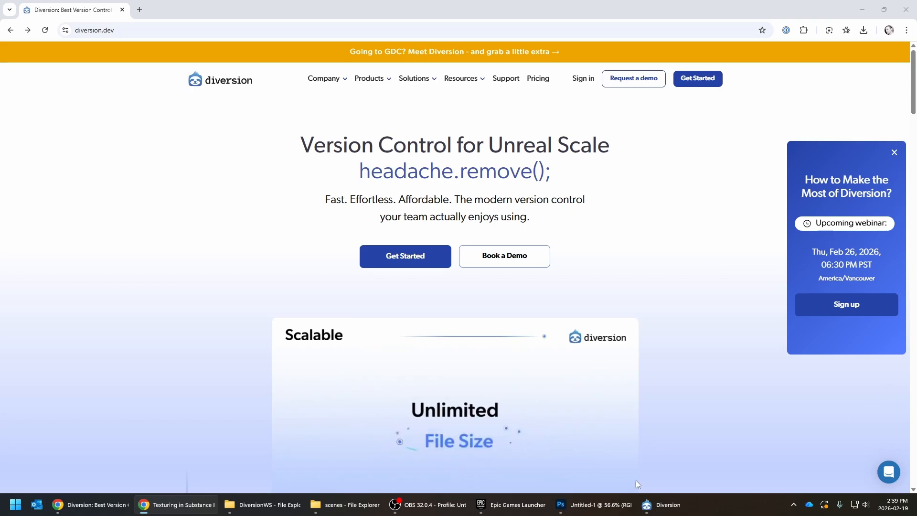
View the FishingPond scenes folder in File Explorer and the Diversion homepage in the browser
left_click(345, 504)
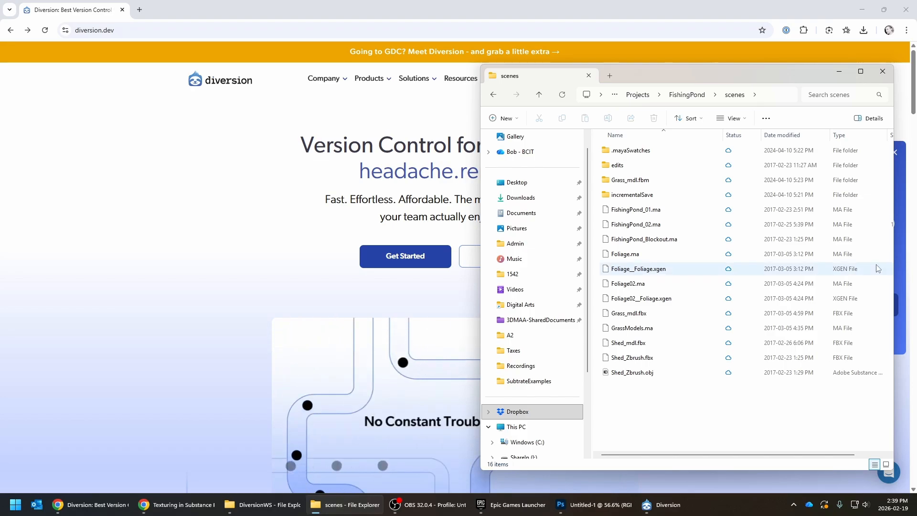
left_click(177, 235)
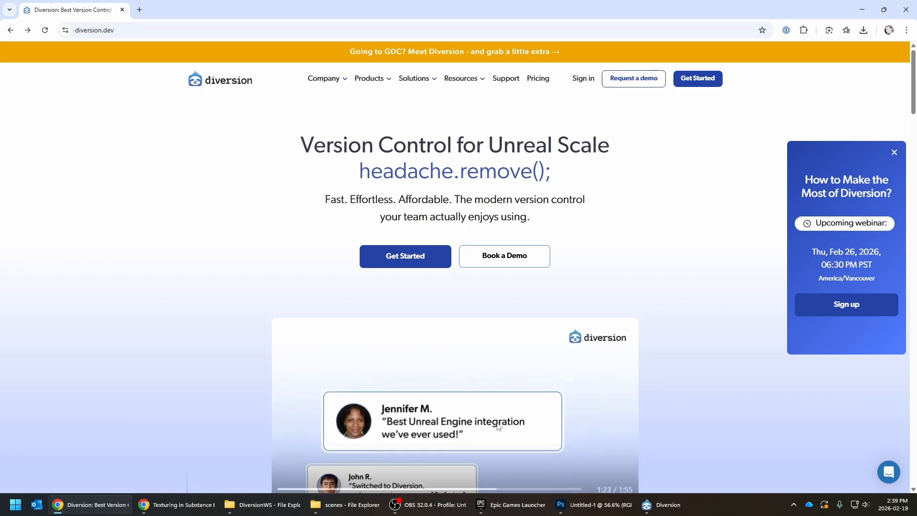
scroll(524, 375, "down", 1)
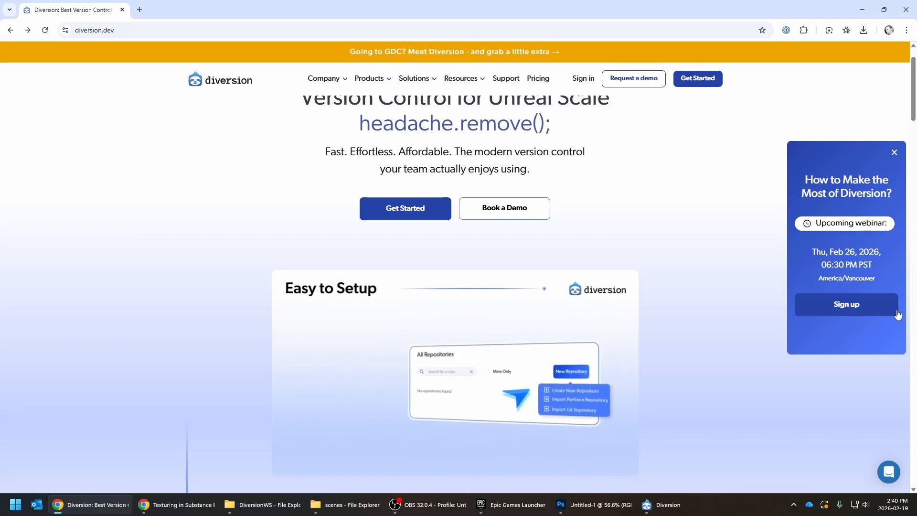
scroll(221, 170, "up", 1)
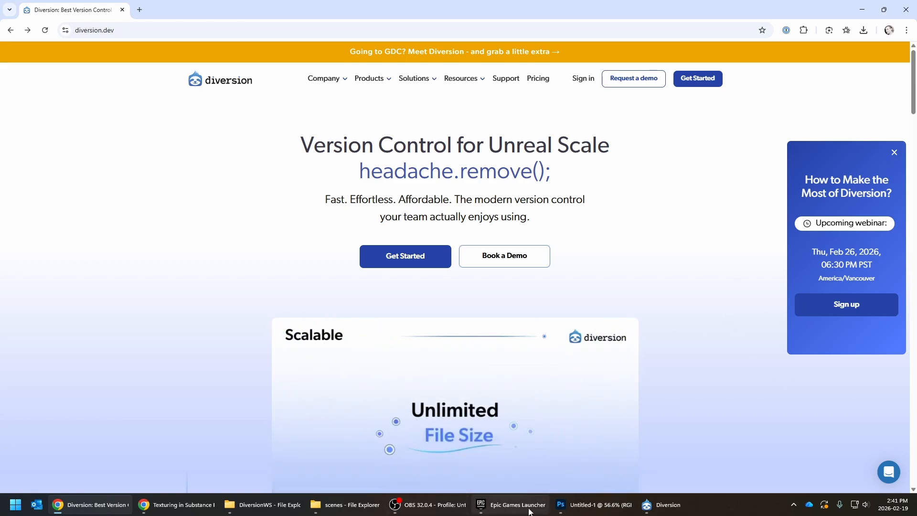
Switch to the Diversion desktop app, open the SubtrateExamples workspace and preview material assets such as M_CarPaint and M_SubstrateBasic
left_click(653, 505)
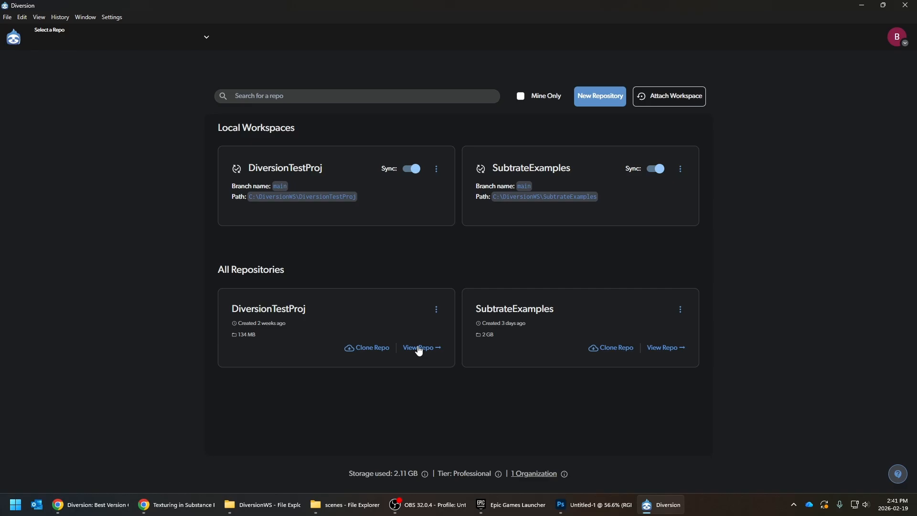
left_click(510, 192)
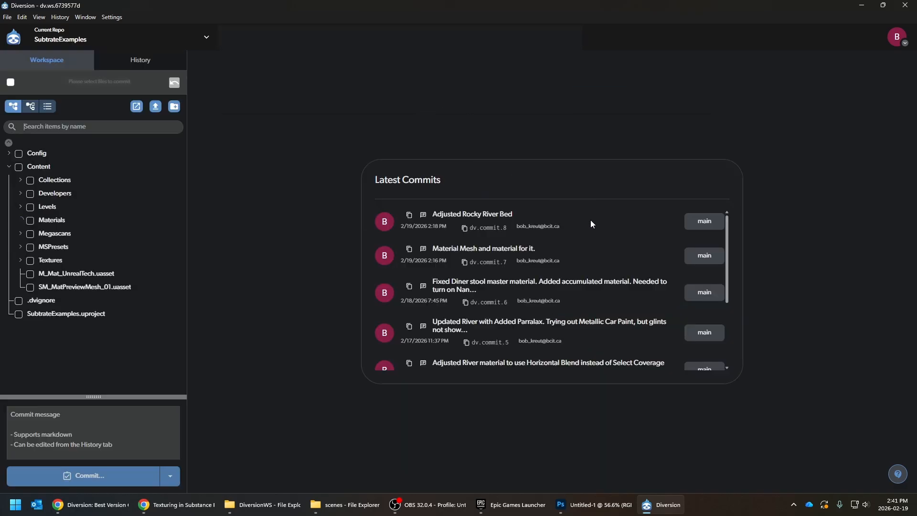
left_click(77, 233)
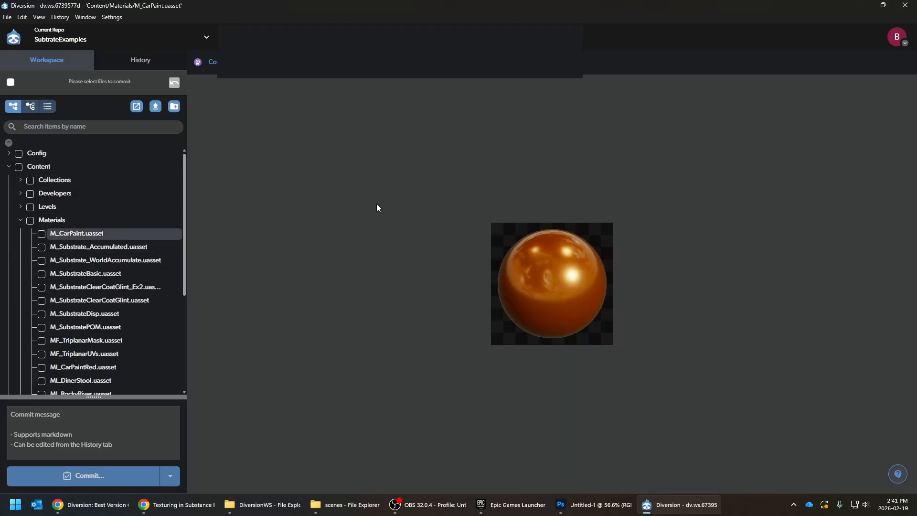
left_click(86, 261)
left_click(96, 279)
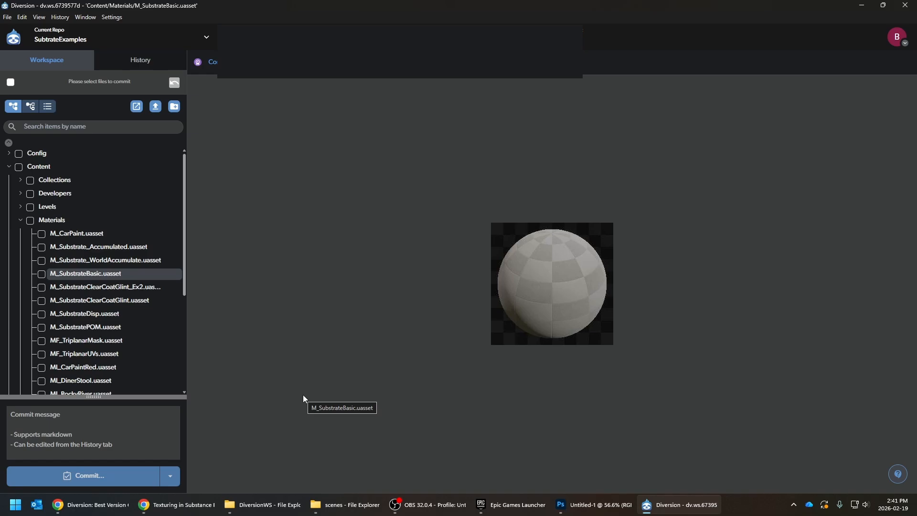
Switch to the browser and review Diversion's pricing plans down to the Indie and Education tiers
left_click(117, 505)
left_click(536, 79)
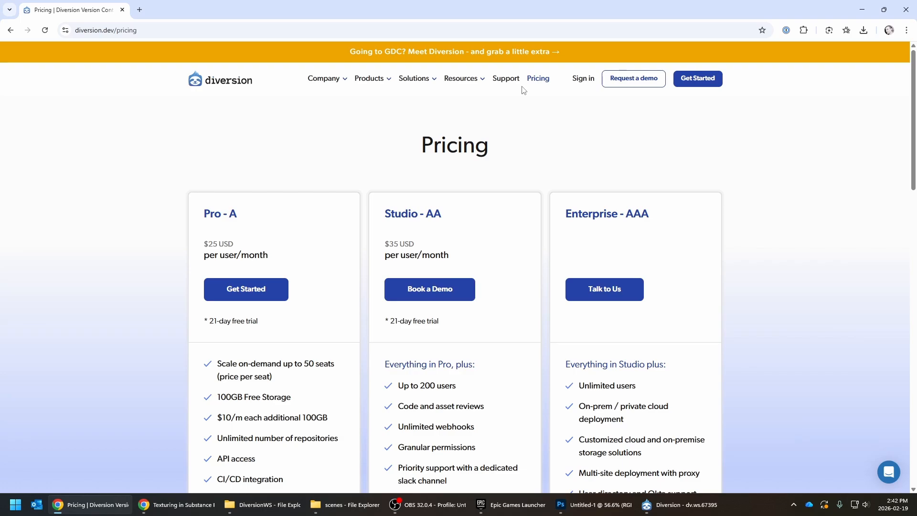
scroll(329, 311, "down", 8)
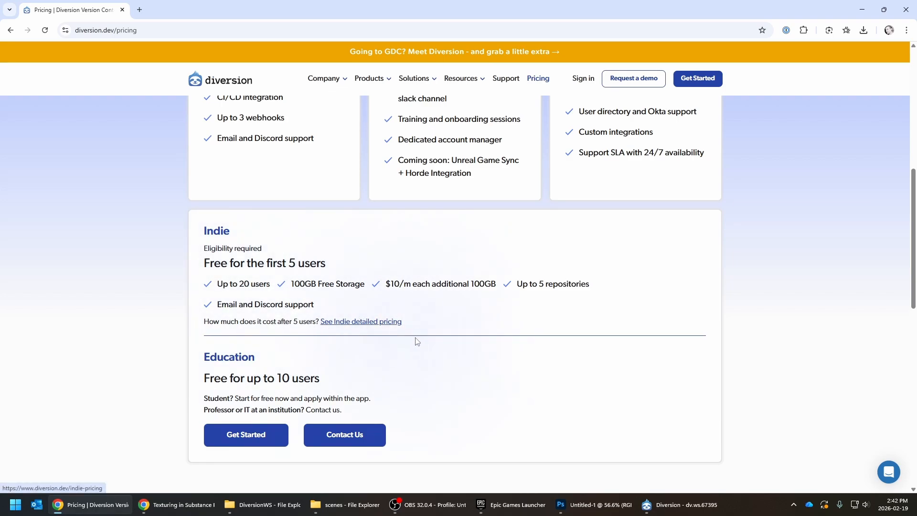
mouse_move(694, 498)
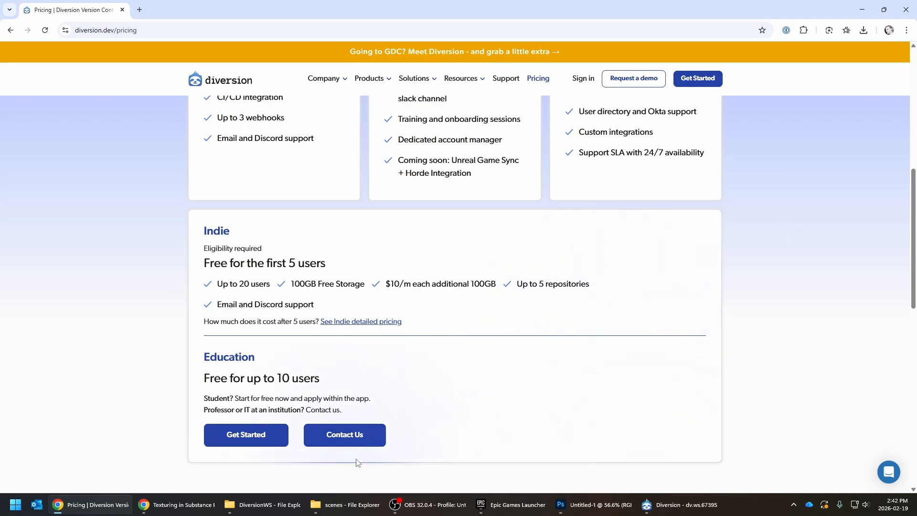
Switch back to the Diversion app and return from the SubtrateExamples repo to the repository overview
left_click(653, 505)
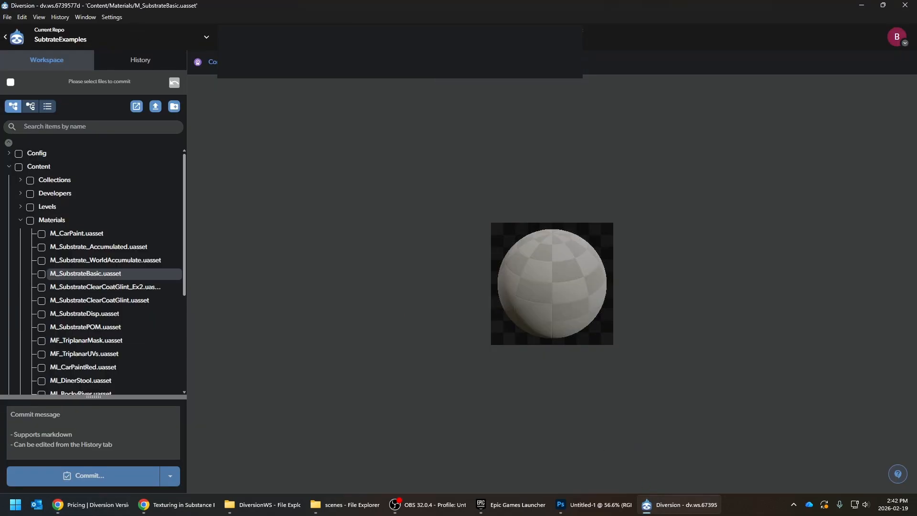
left_click(141, 35)
left_click(2, 39)
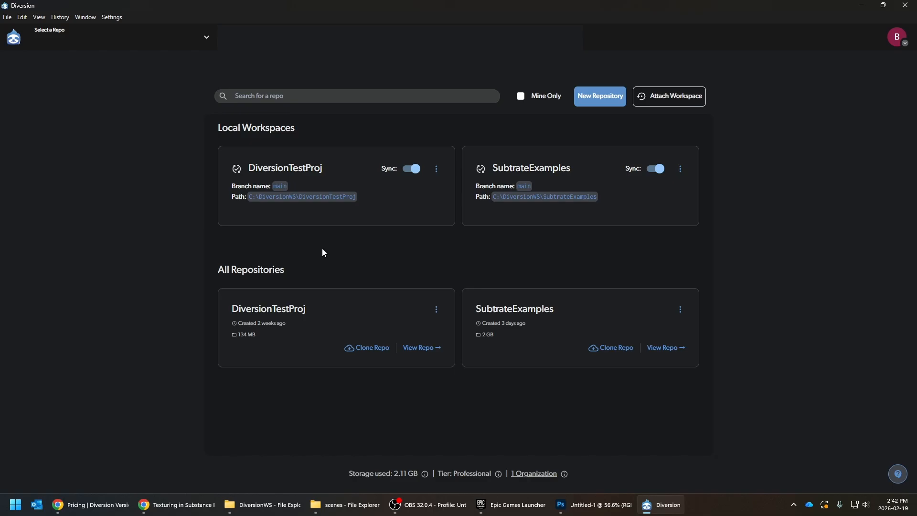
Switch to File Explorer and create a folder named Example in C:\DiversionWS
left_click(292, 506)
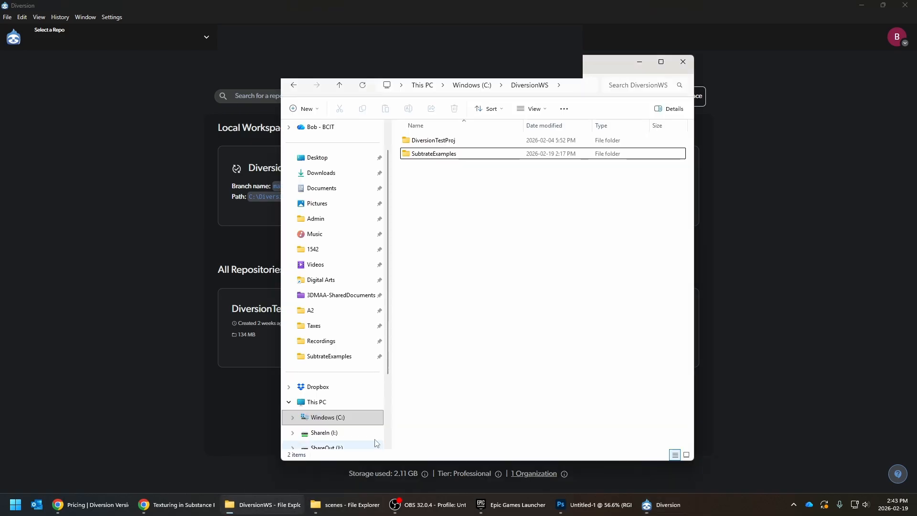
right_click(440, 186)
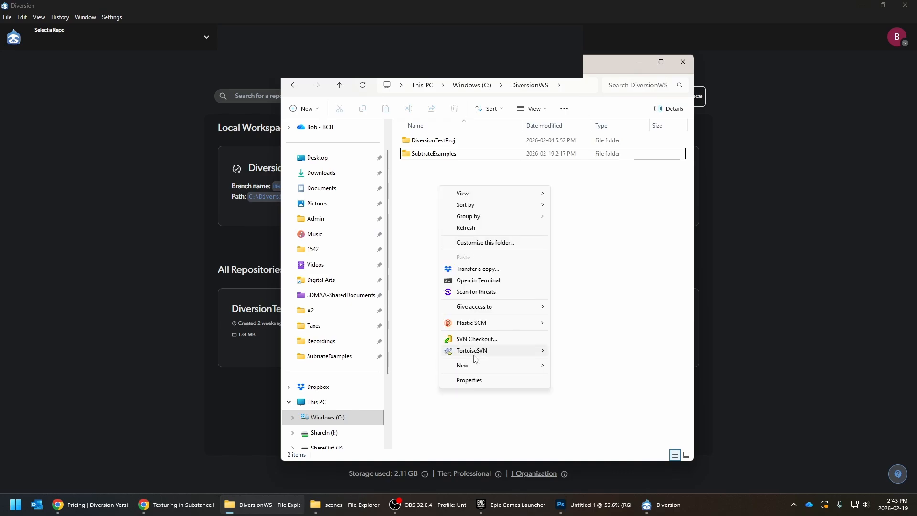
mouse_move(478, 370)
left_click(592, 209)
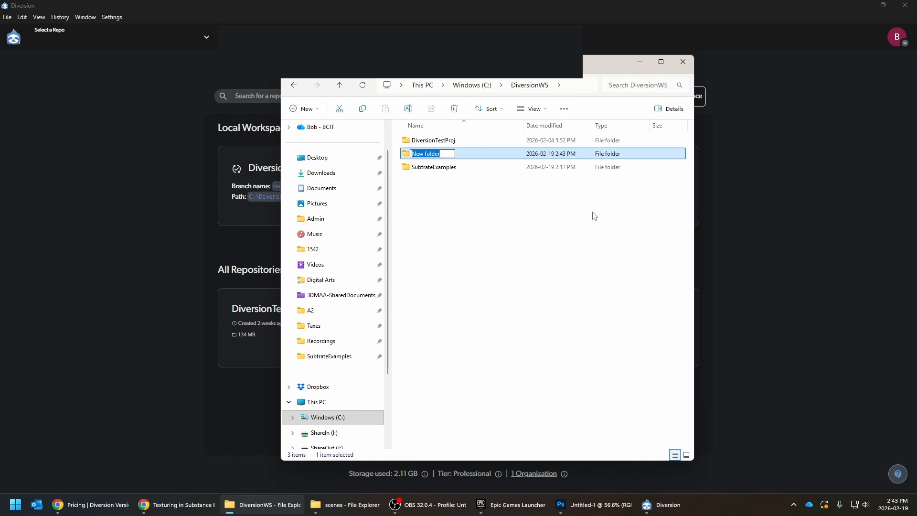
type("Example")
key("Return")
left_click(478, 200)
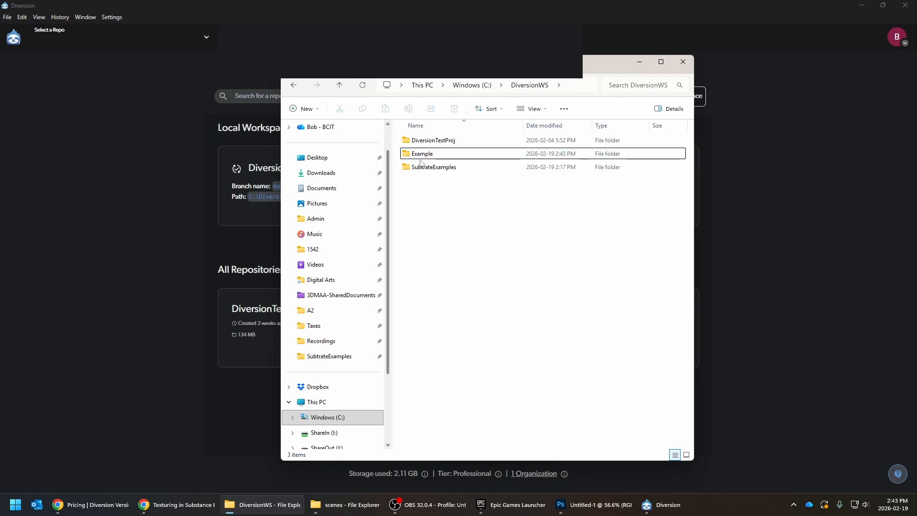
Look inside the Example folder, go back to DiversionWS and delete Example
double_click(420, 154)
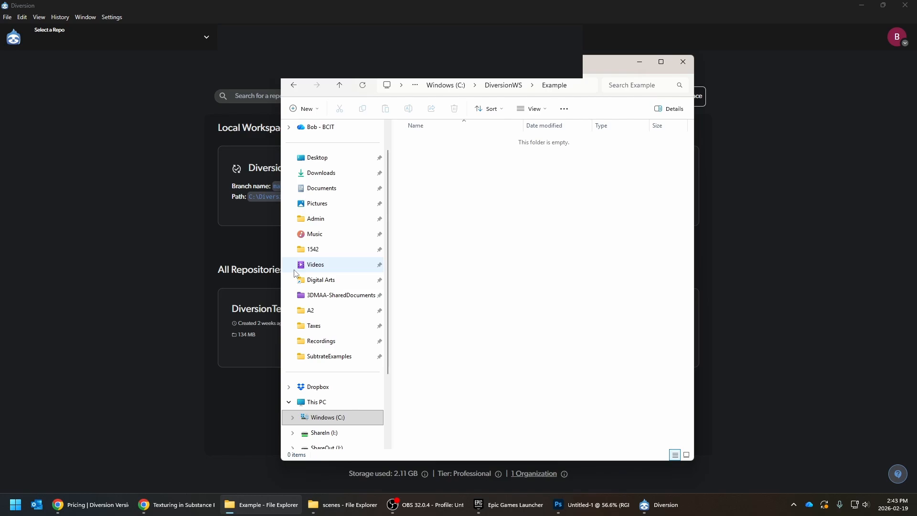
left_click(504, 85)
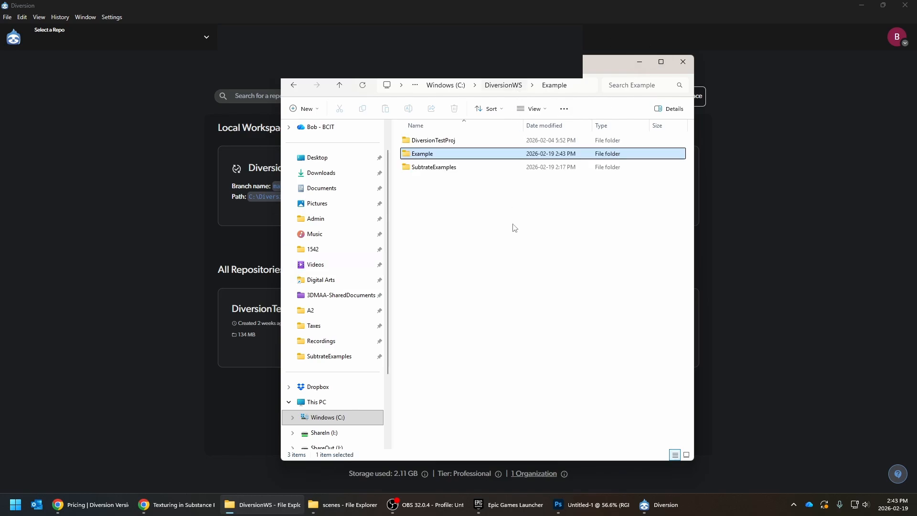
key("Delete")
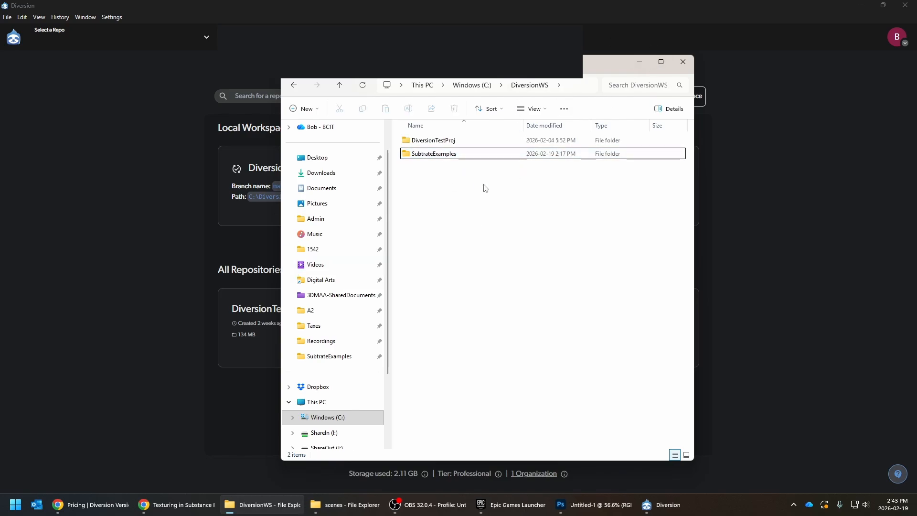
Start creating a new repository in the Diversion app and choose C:\DiversionWS as the parent location for its new folder
left_click(105, 105)
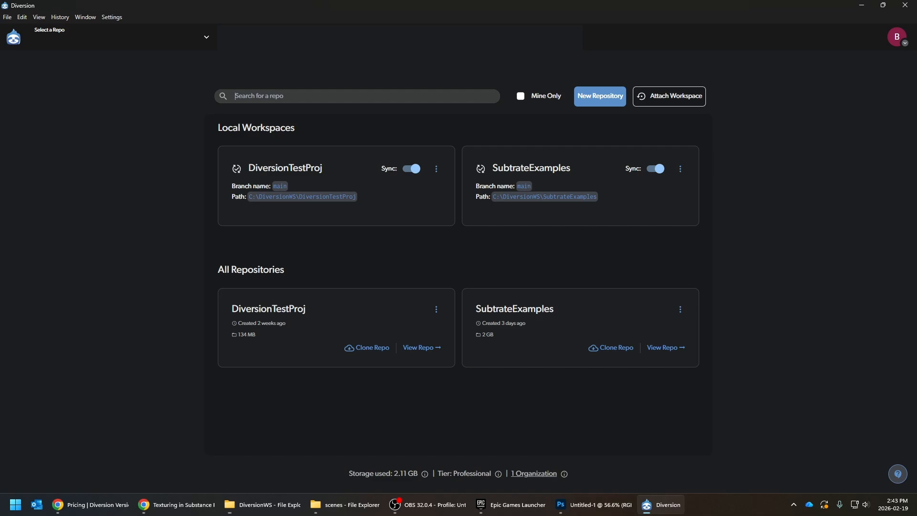
left_click(618, 106)
left_click(703, 140)
left_click(599, 107)
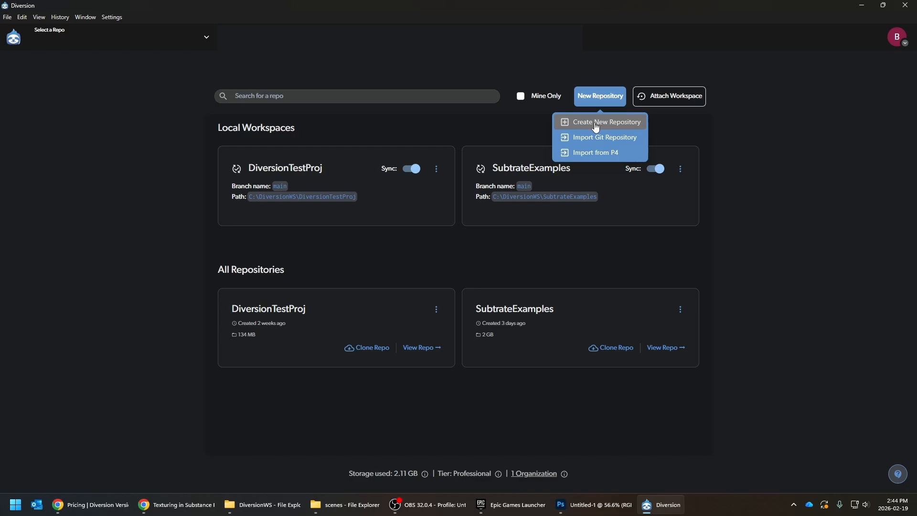
left_click(597, 127)
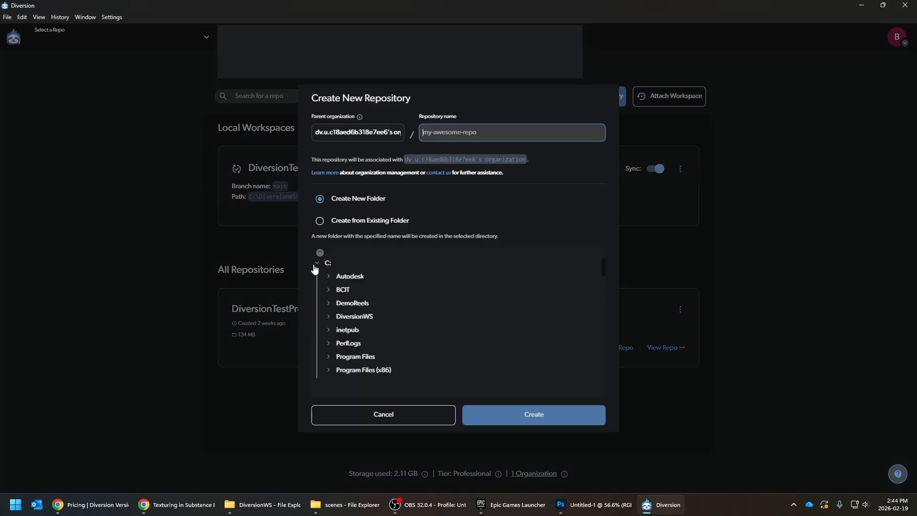
left_click(348, 316)
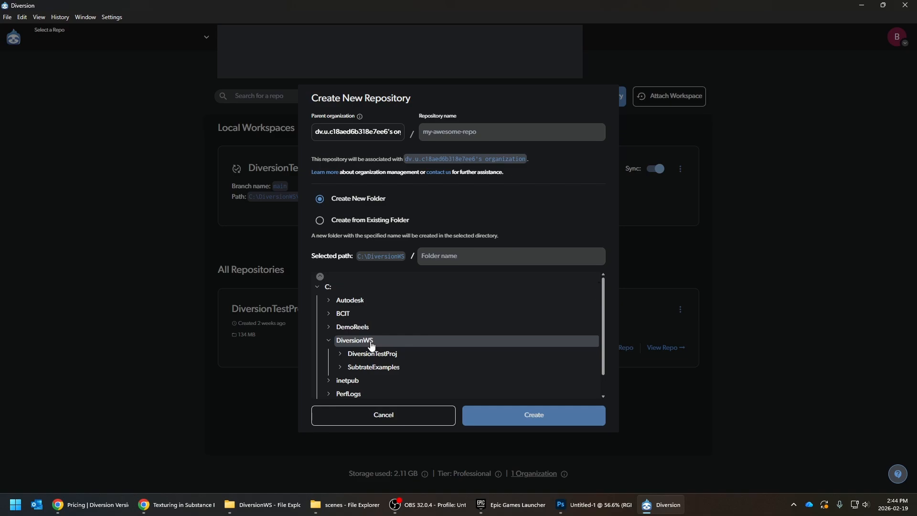
Name the repository SubstrateTut and create it
left_click(445, 133)
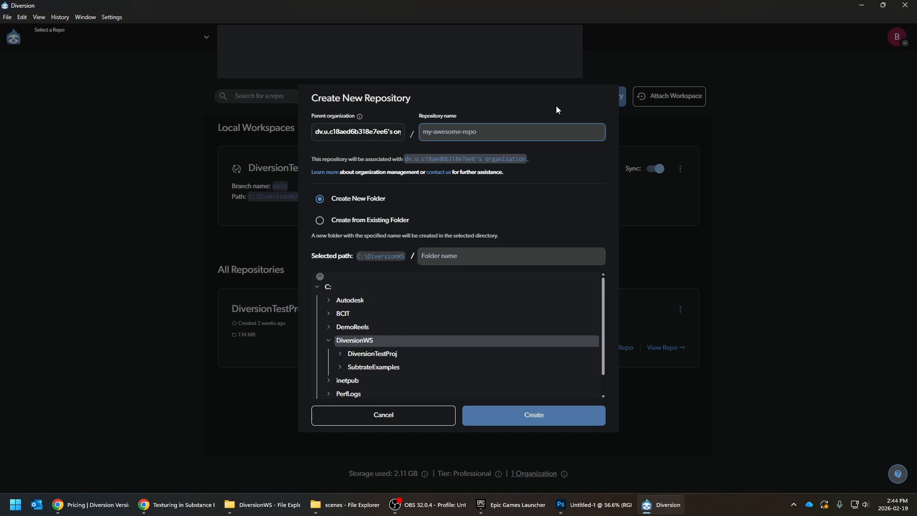
type("SubstrateTut")
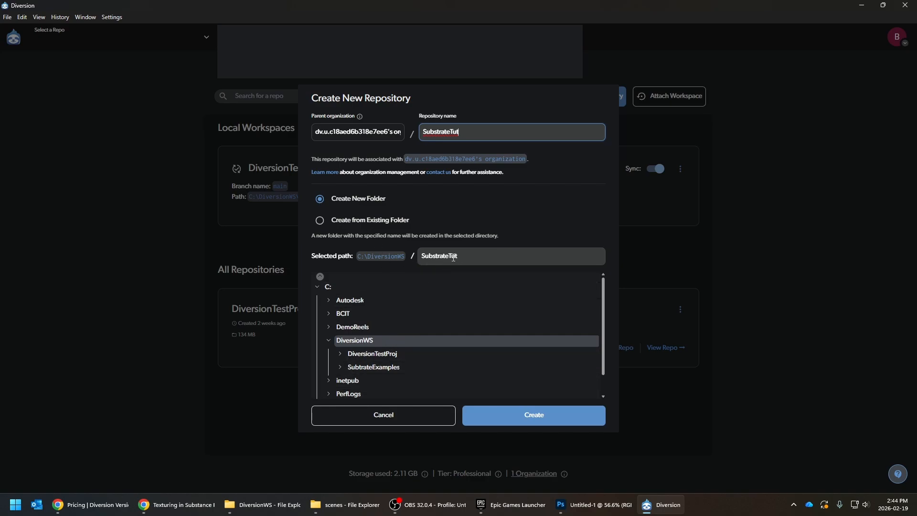
left_click(525, 420)
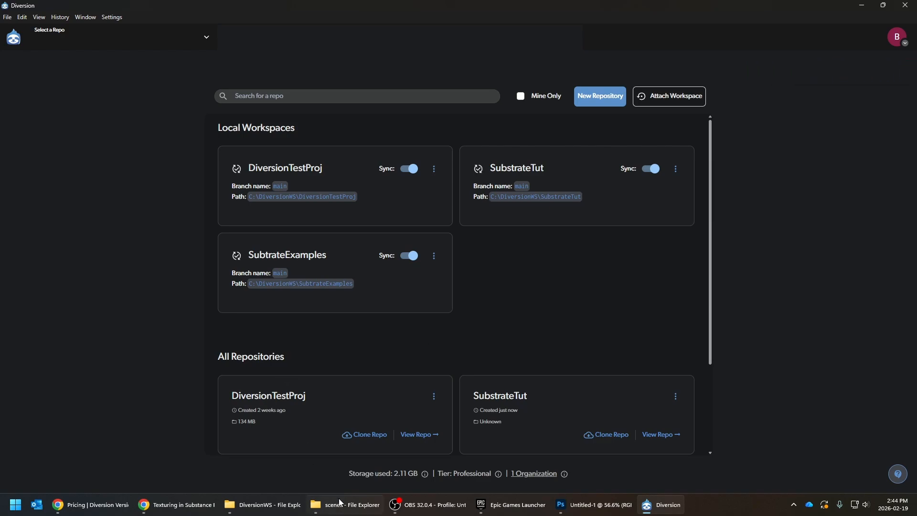
Switch to File Explorer, open the SubstrateTut folder in DiversionWS and open its .dvignore file in Notepad++
left_click(262, 505)
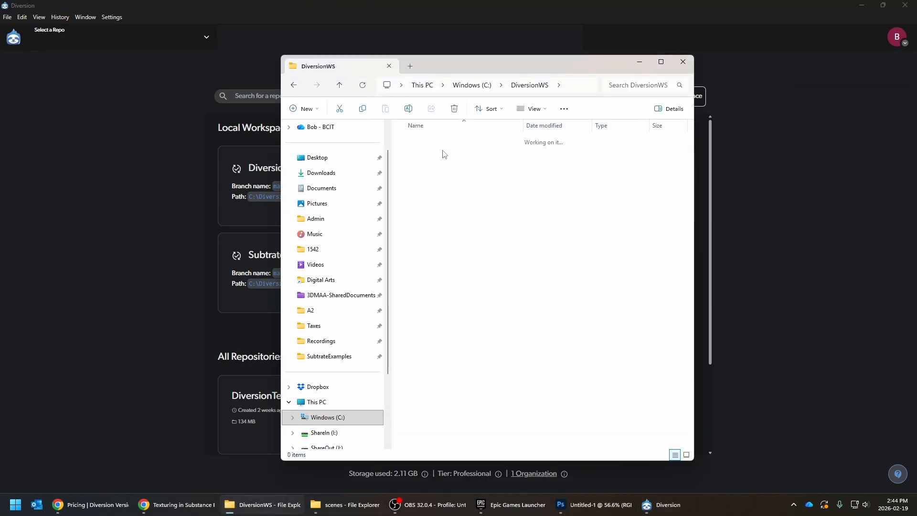
double_click(444, 154)
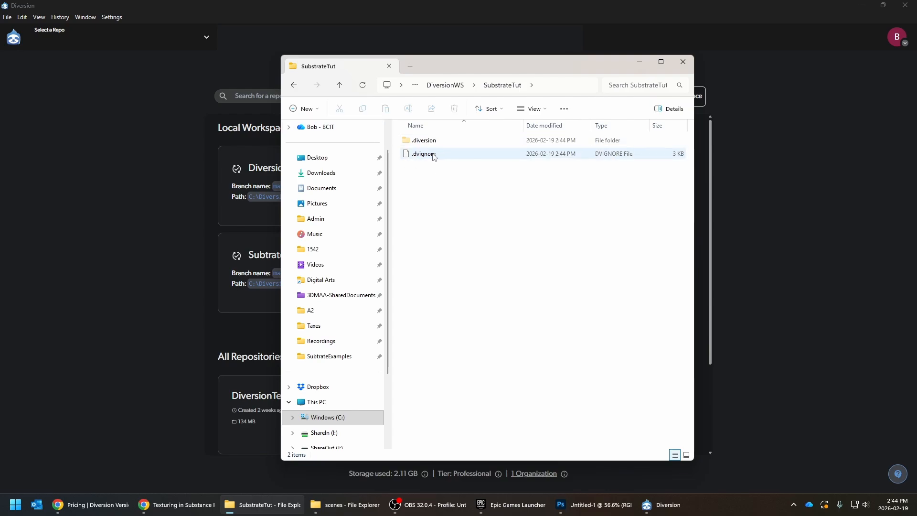
double_click(433, 153)
right_click(432, 153)
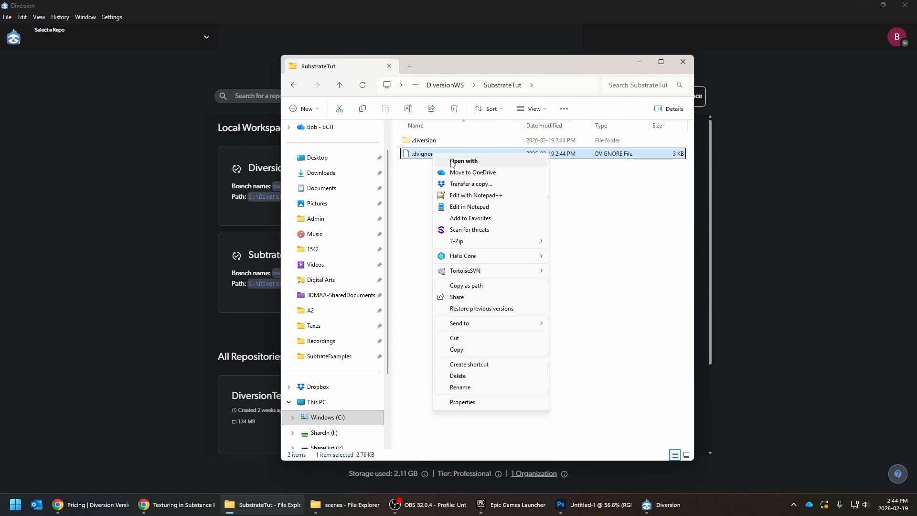
left_click(473, 195)
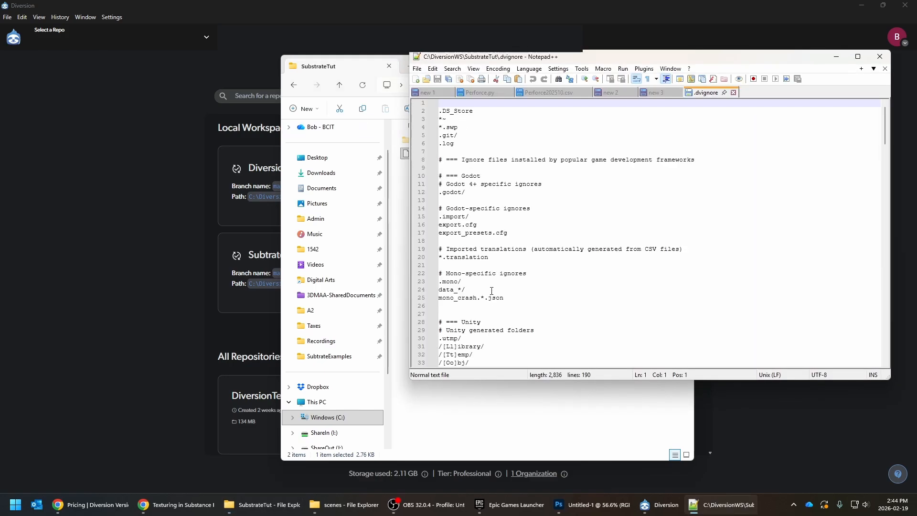
Read through the ignore rules in .dvignore, close Notepad++ and move the SubstrateTut folder window aside
scroll(492, 291, "down", 5)
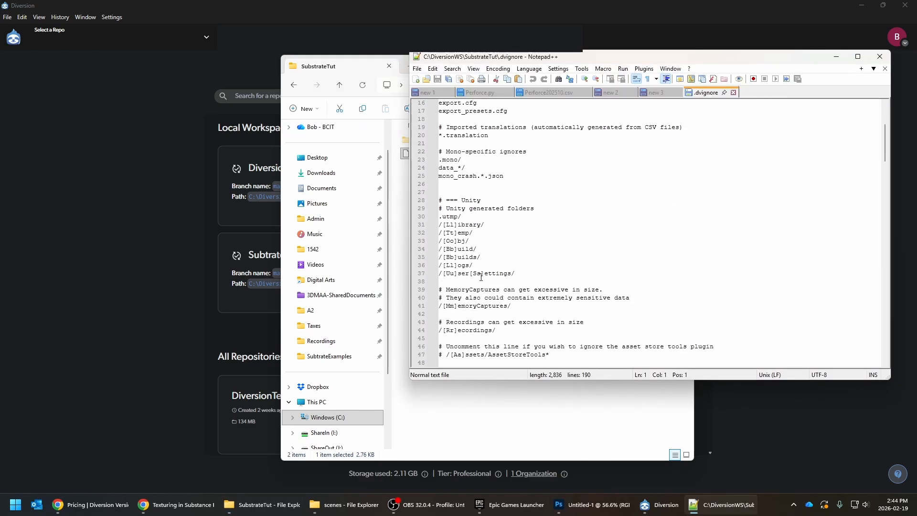
scroll(512, 290, "down", 4)
scroll(549, 281, "down", 17)
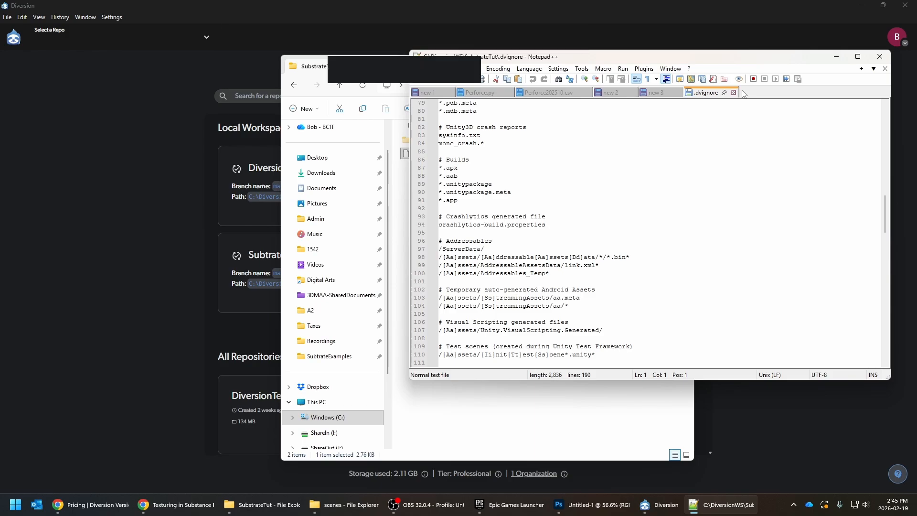
left_click(874, 63)
left_click(528, 252)
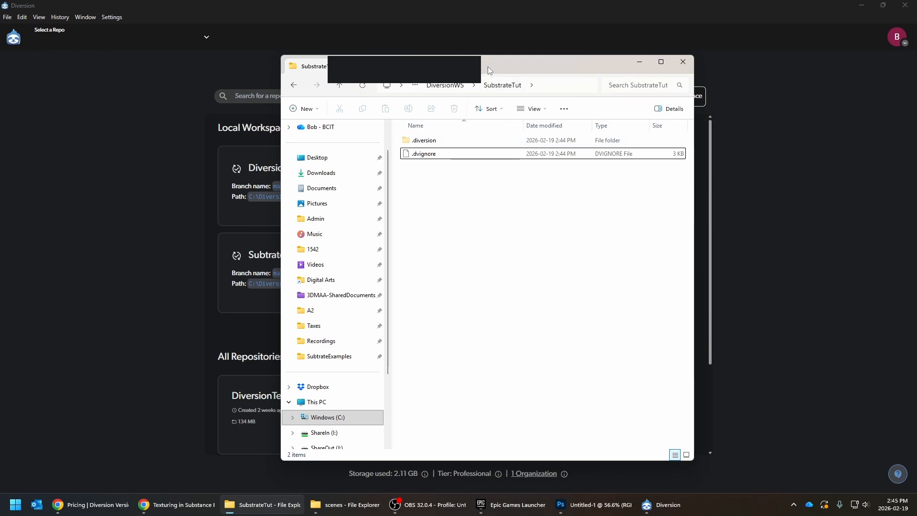
left_click_drag(488, 69, 686, 66)
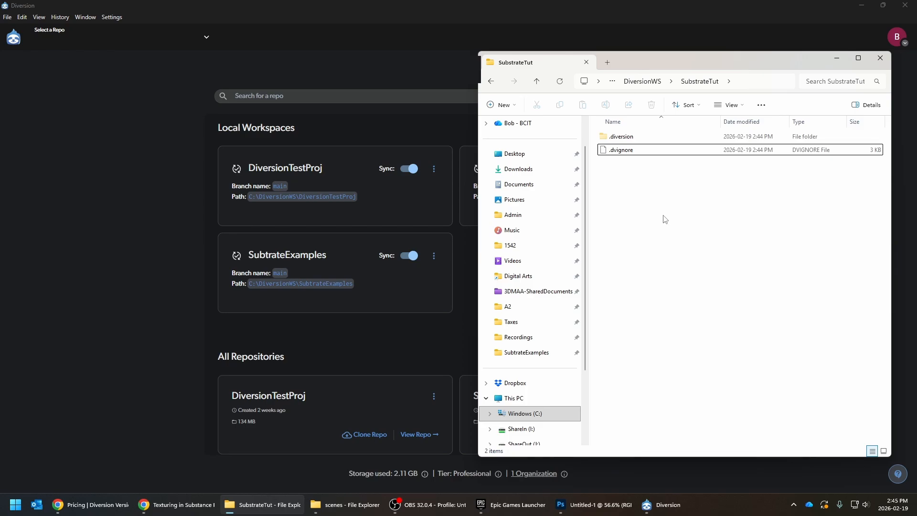
Create a folder named SourceArt inside the SubstrateTut folder, look inside it and return to SubstrateTut
right_click(609, 186)
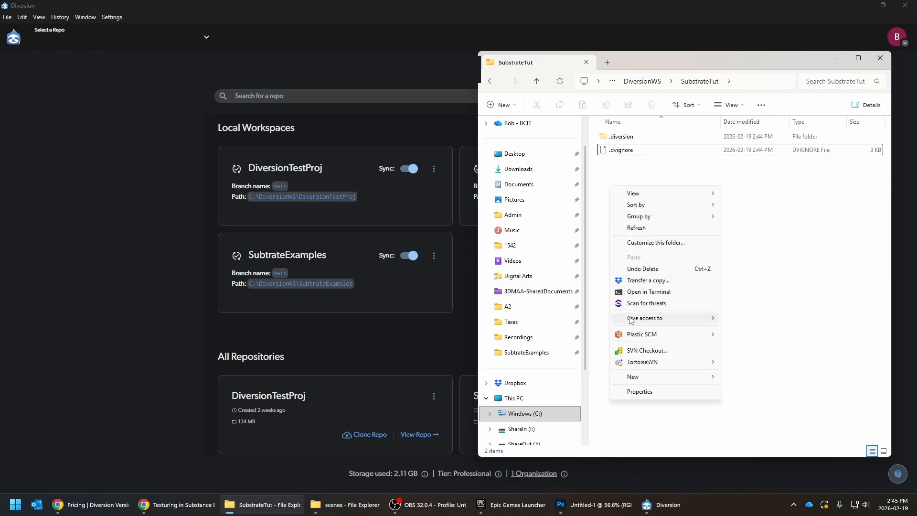
mouse_move(655, 378)
left_click(771, 226)
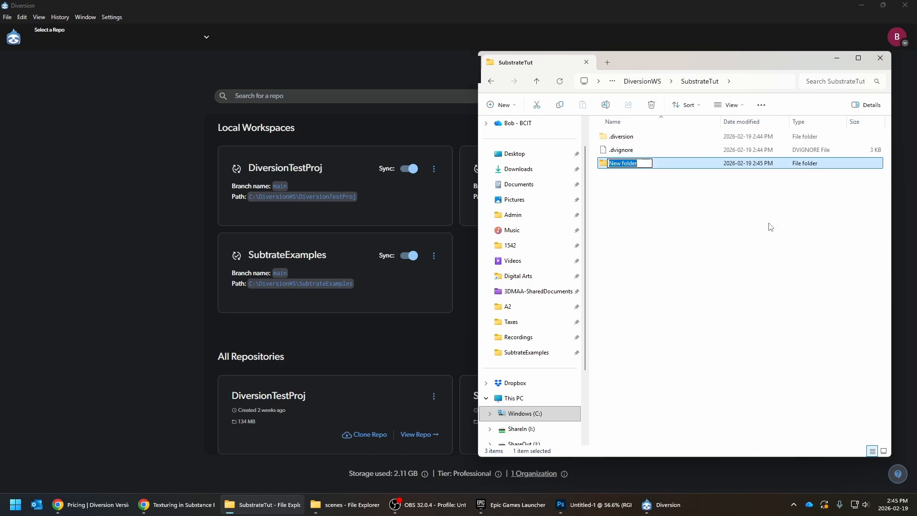
type("SourceArt")
key("Return")
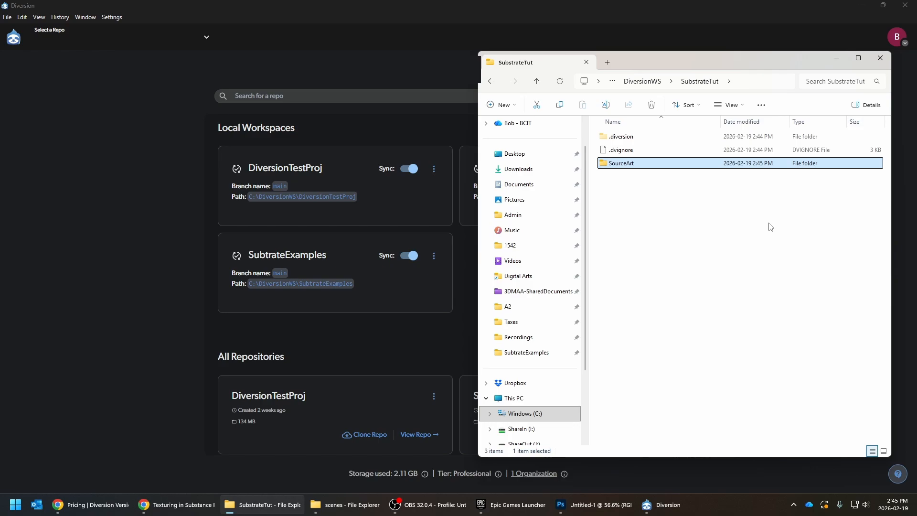
double_click(616, 166)
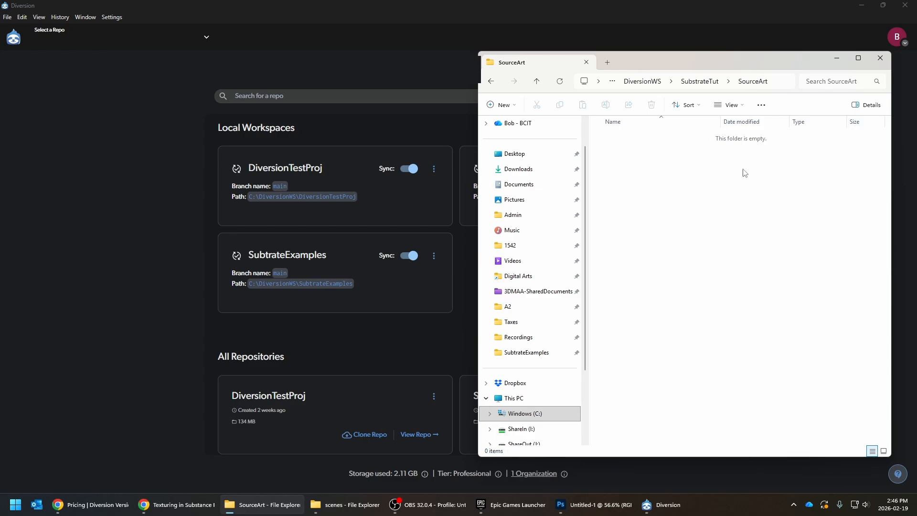
left_click(708, 82)
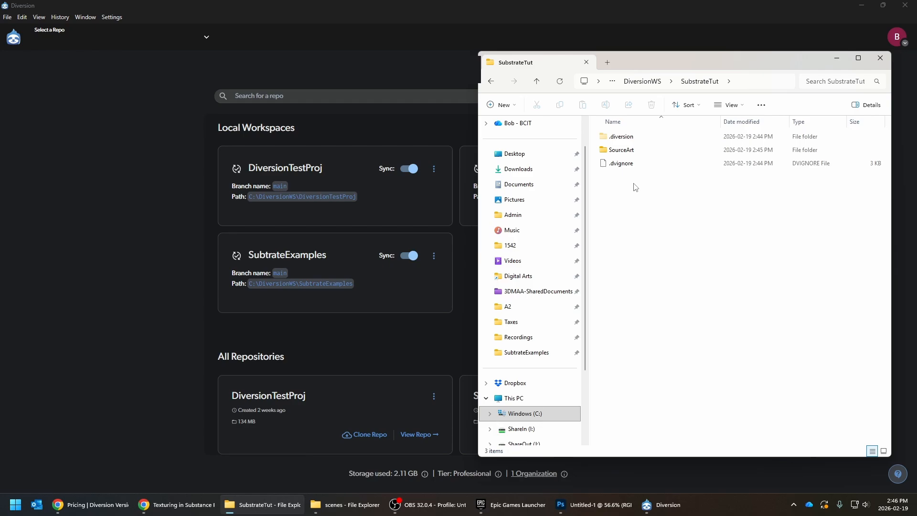
Switch to the Epic Games Launcher and search the Fab store for Diversion
left_click(430, 505)
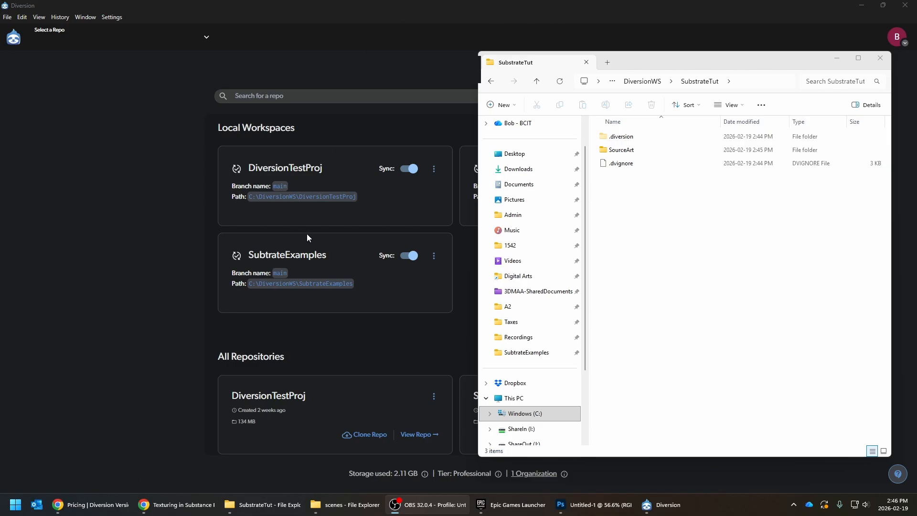
left_click(512, 506)
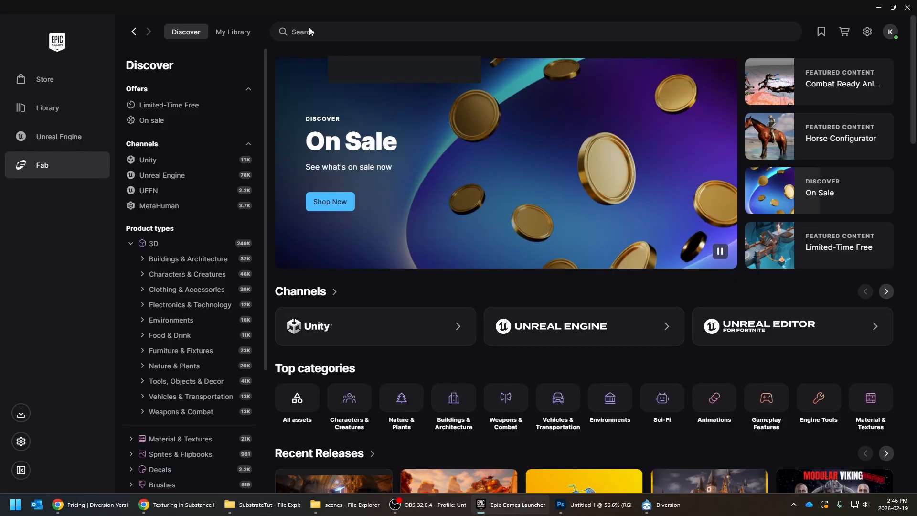
left_click(302, 32)
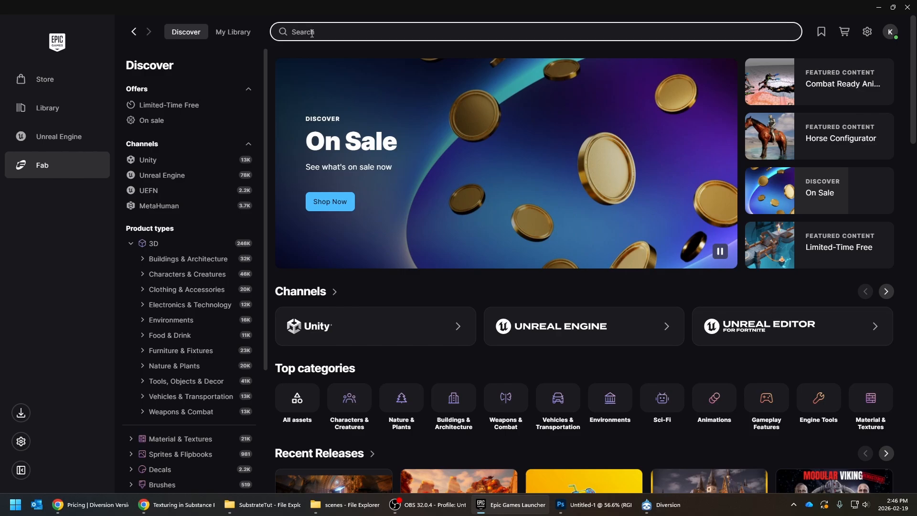
type("Diversion")
key("Return")
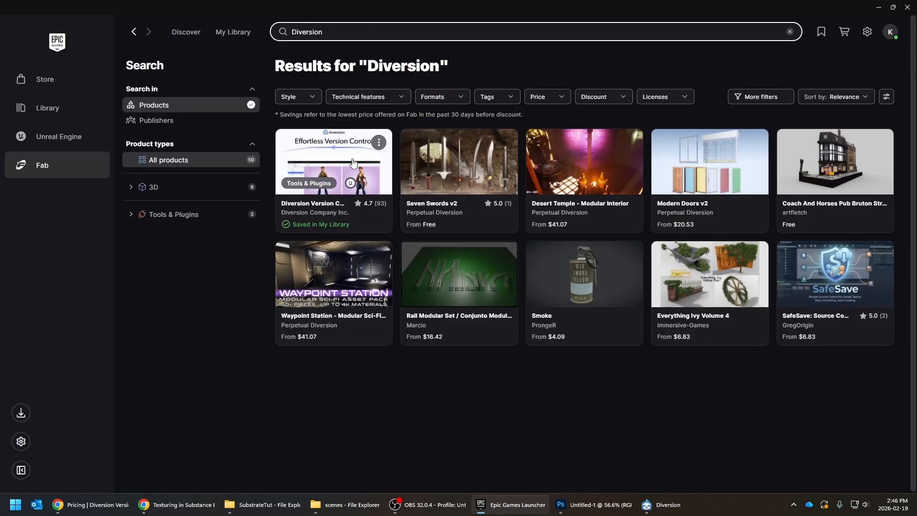
Open the Diversion Version Control listing, bring up its plugin installation prompt and cancel it
left_click(353, 163)
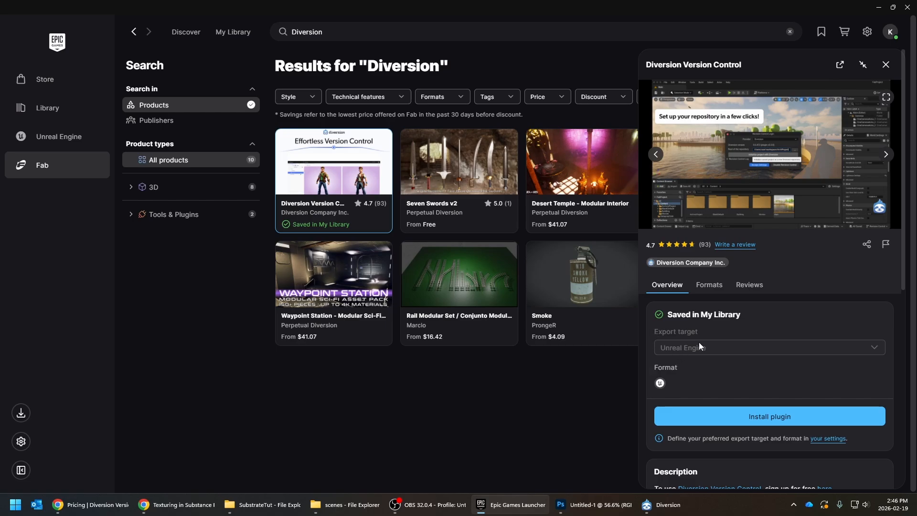
left_click(709, 419)
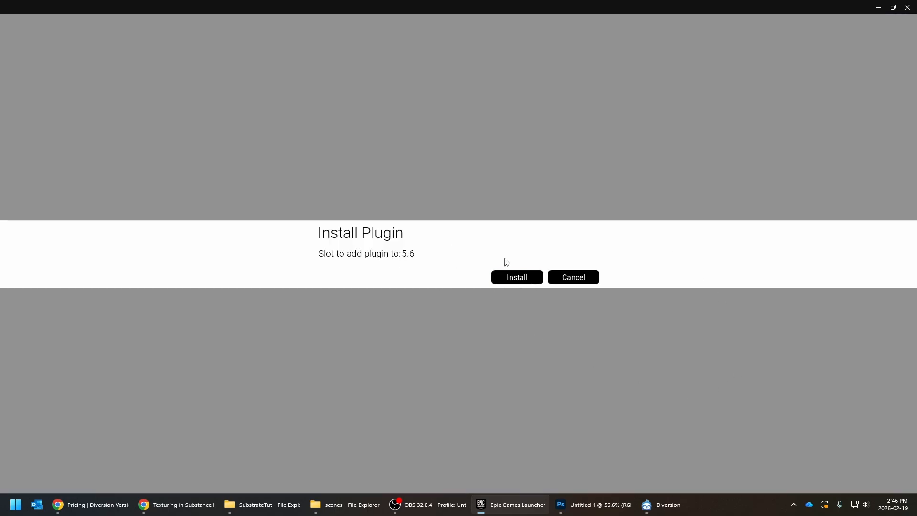
left_click(575, 280)
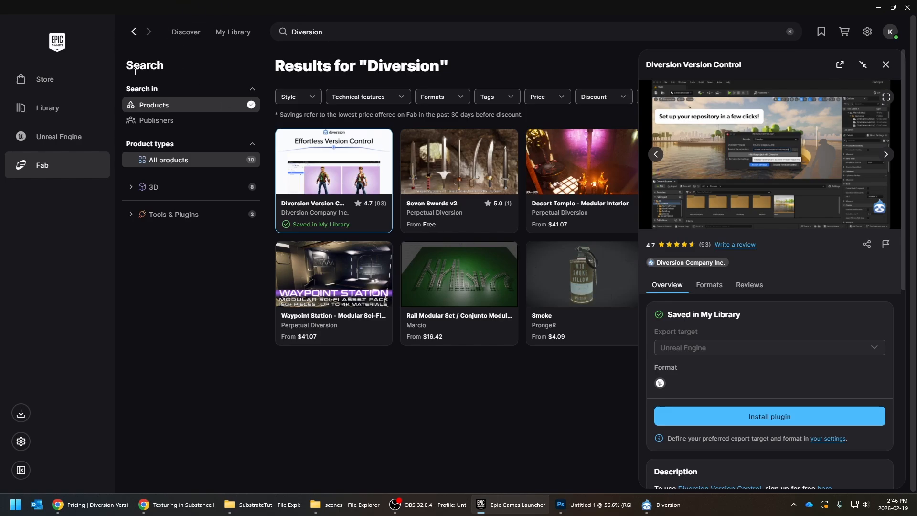
Go to the Unreal Engine library in the launcher and launch engine version 5.7.3
mouse_move(191, 40)
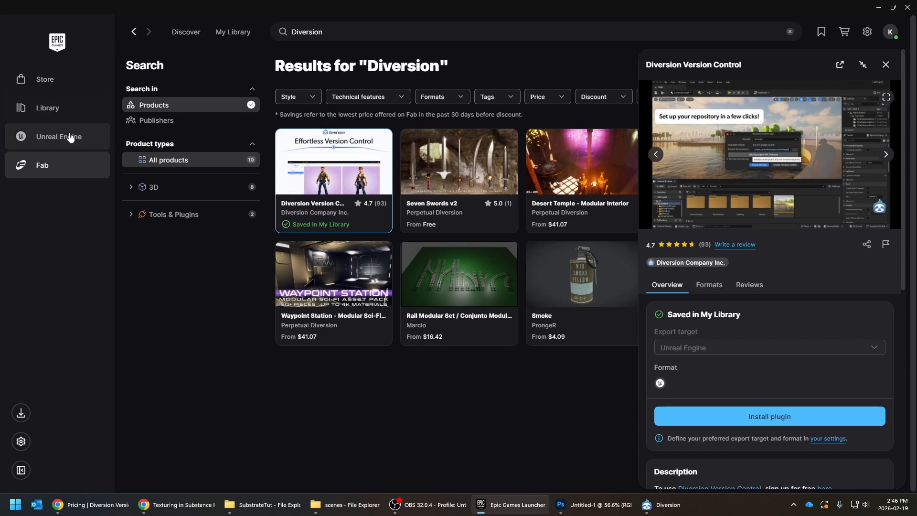
left_click(71, 137)
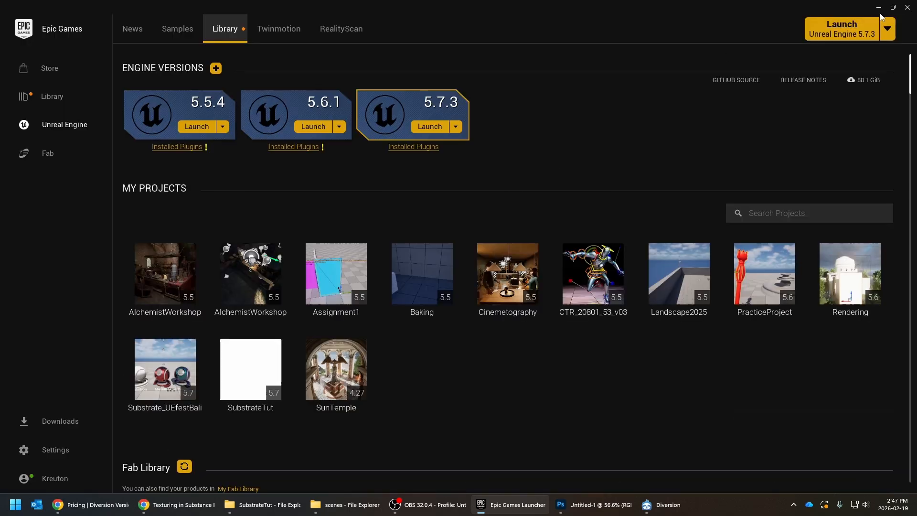
left_click(422, 127)
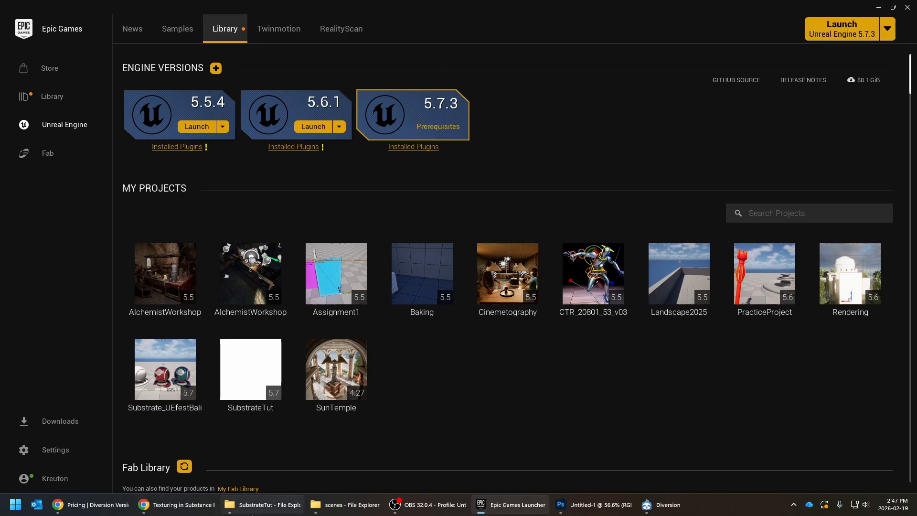
Bring the Epic Games Launcher back to the front and check the installed plugins for Unreal Engine 5.7.3
mouse_move(343, 505)
left_click(271, 454)
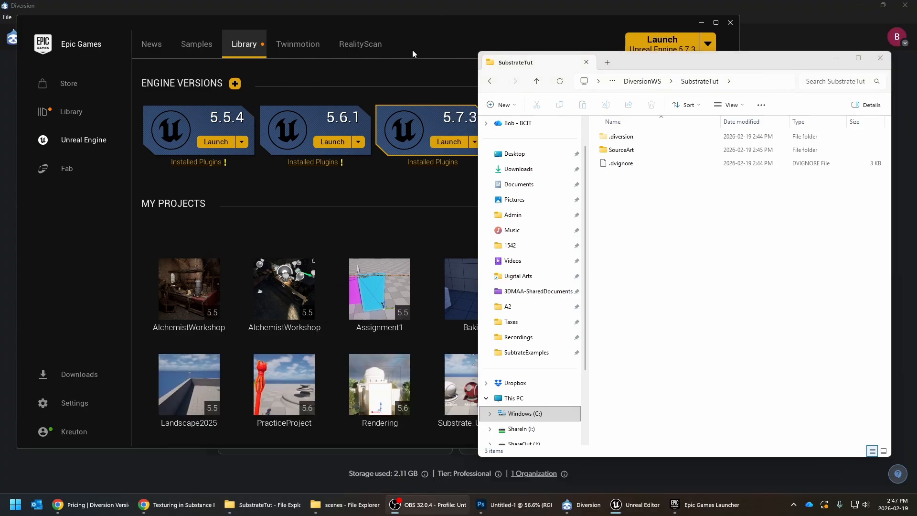
left_click(413, 54)
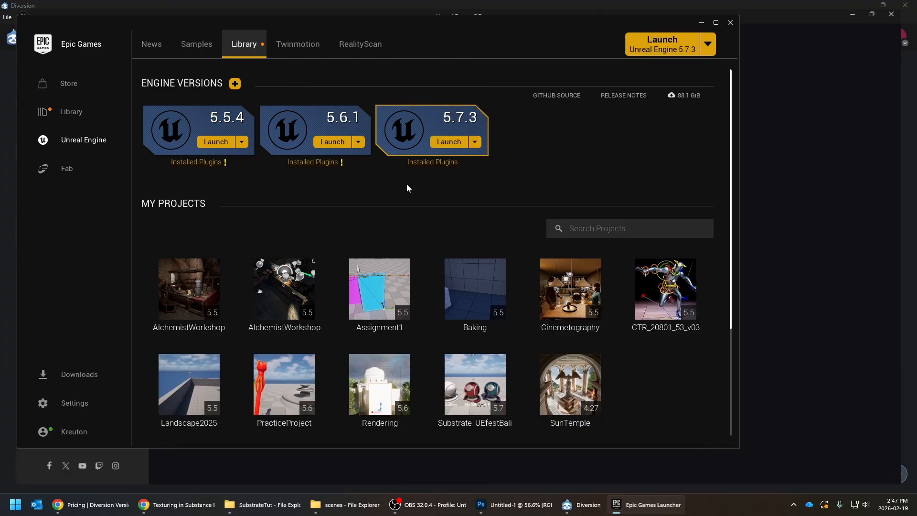
left_click(419, 162)
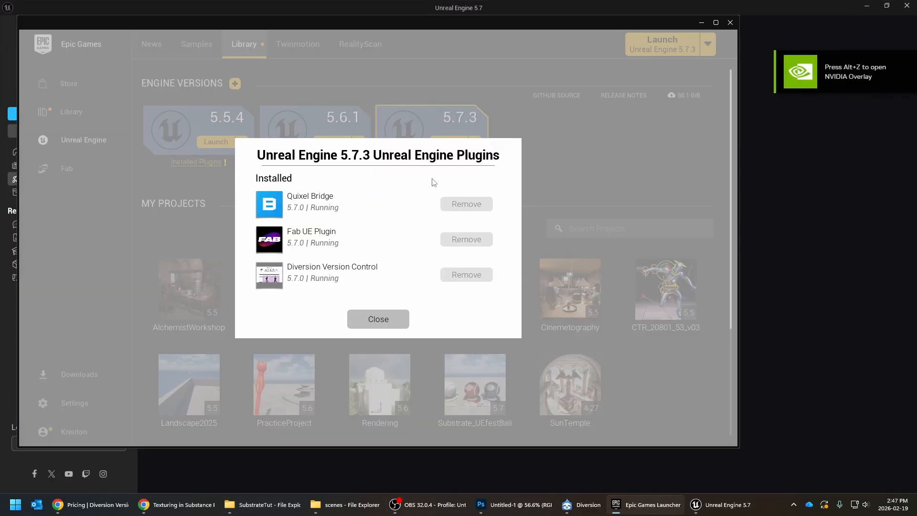
left_click(354, 317)
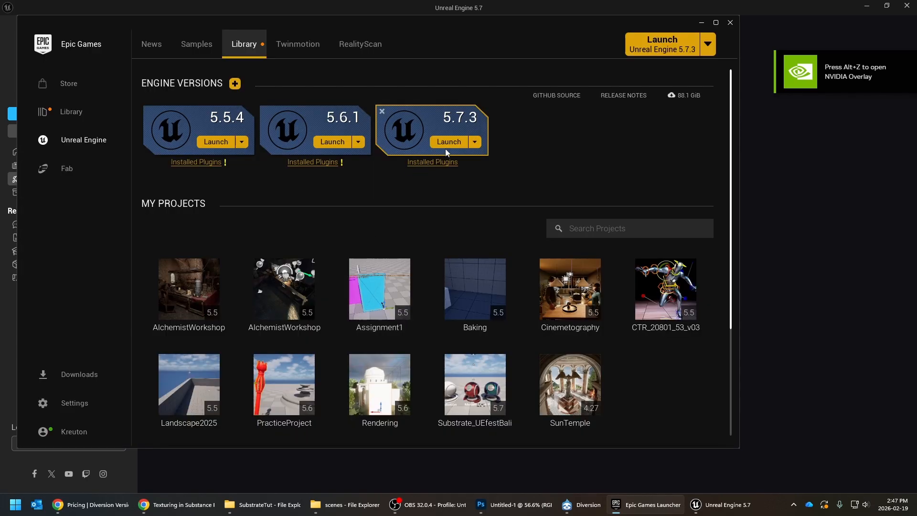
left_click(417, 163)
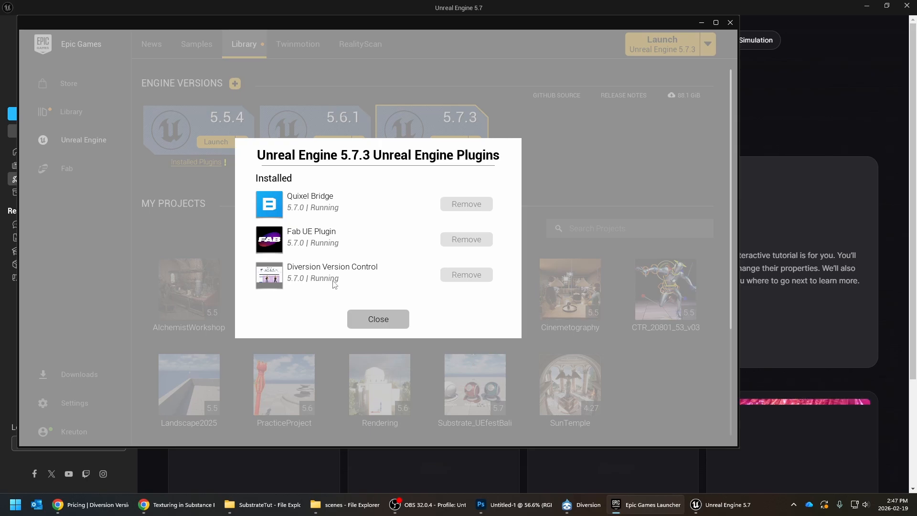
left_click(362, 317)
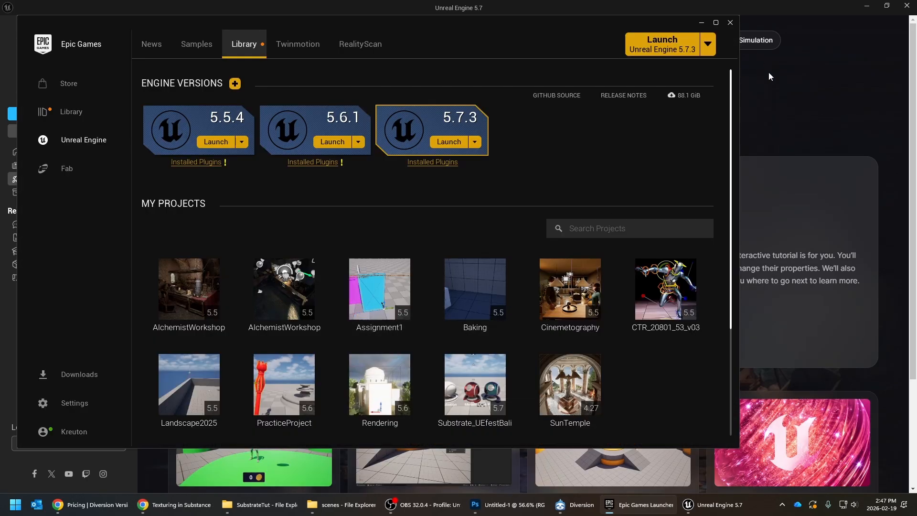
Switch to the Unreal Engine project browser, start a new project and set its location to C:\DiversionWS\SubstrateTut
left_click(1, 157)
left_click(72, 113)
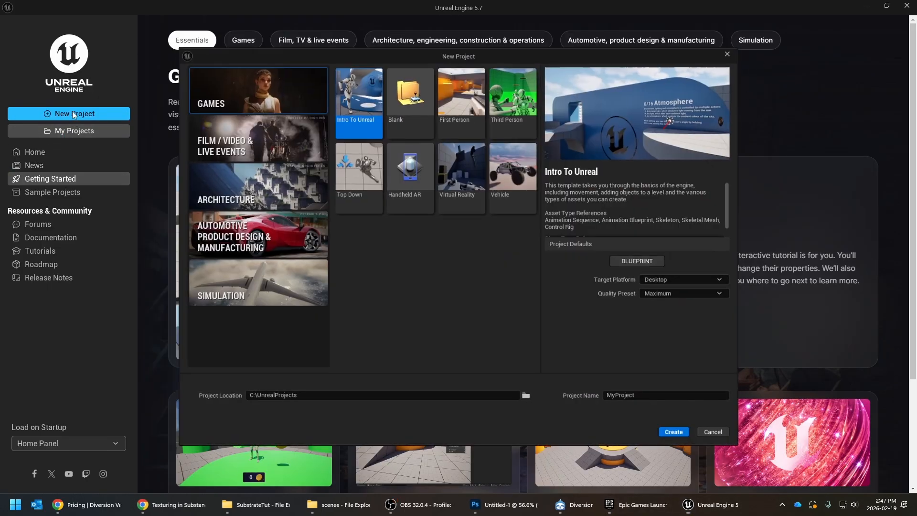
left_click(528, 401)
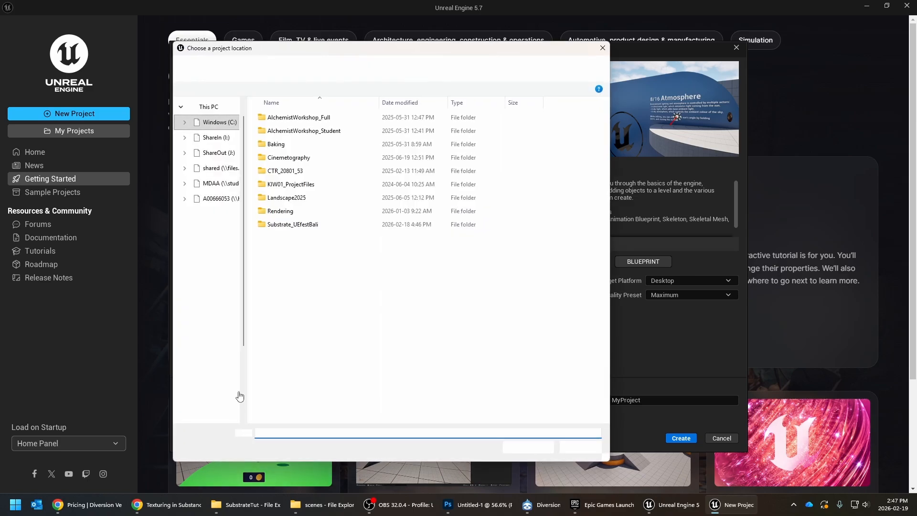
left_click(222, 395)
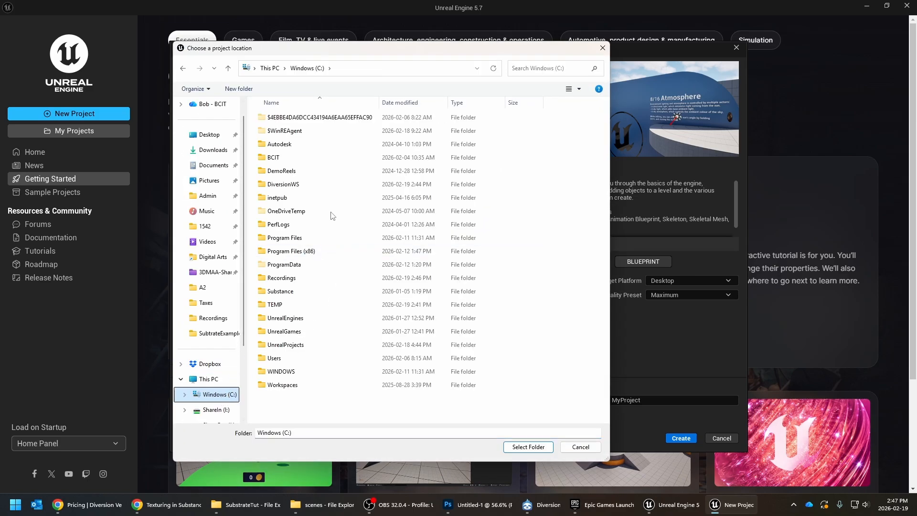
double_click(293, 184)
left_click(286, 132)
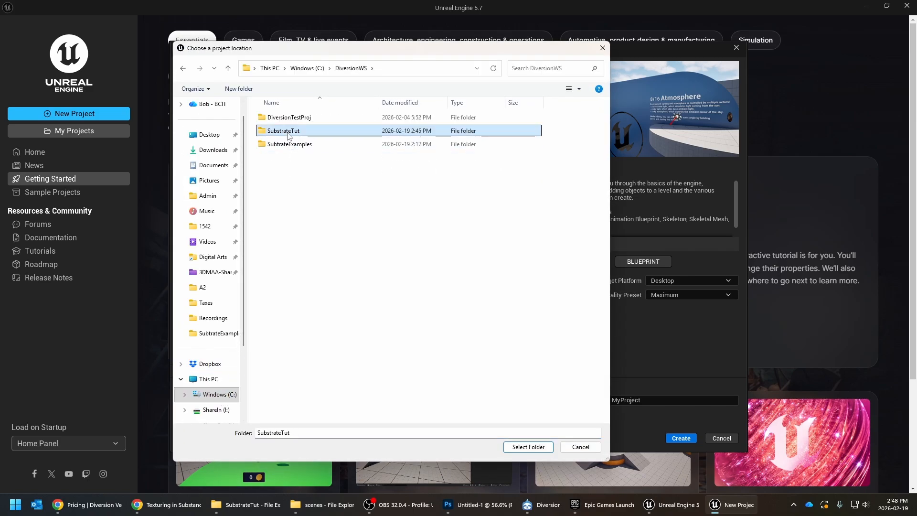
double_click(289, 135)
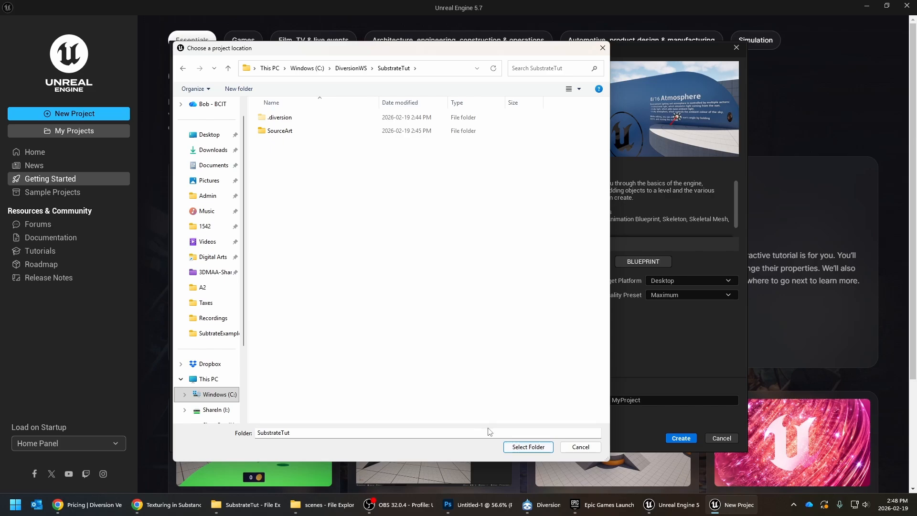
left_click(515, 448)
Name the project SubstrateTutorial, choose the Blank games template and create it
left_click_drag(641, 400, 409, 356)
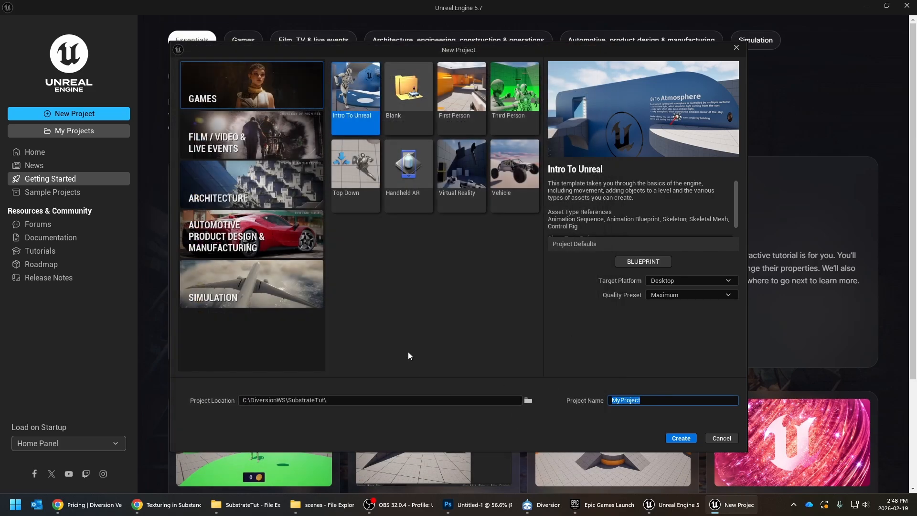
type("tut")
key("BackSpace")
key("BackSpace")
key("BackSpace")
type("SubstrateTutorial")
left_click(428, 91)
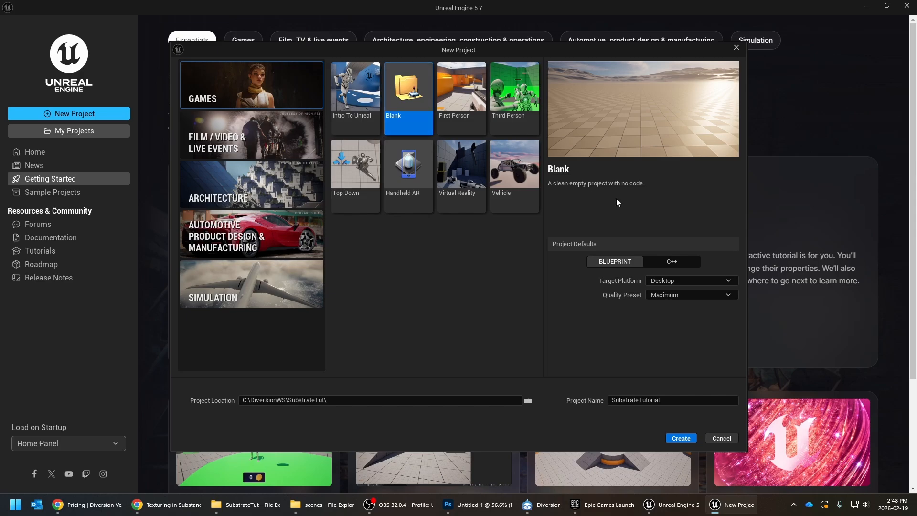
left_click(683, 439)
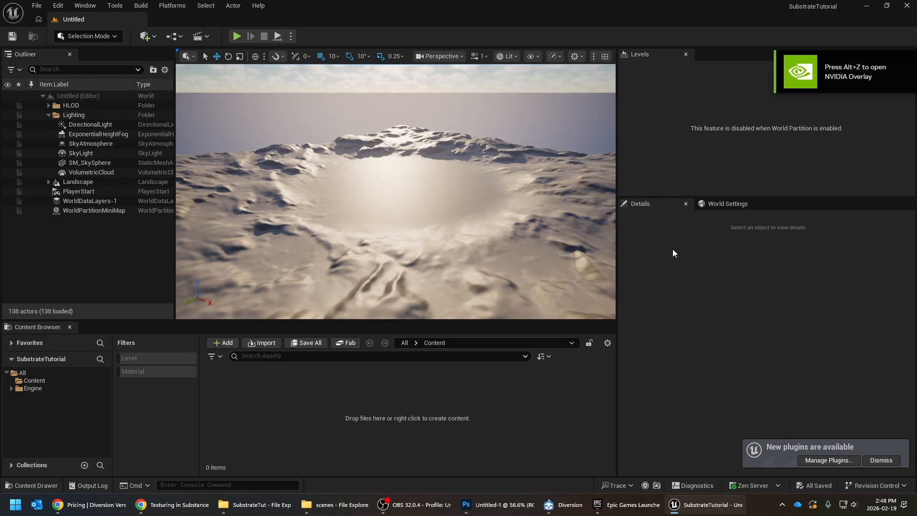
Enable the installed Diversion Version Control plugin, dismiss the new-plugins notice and restart the editor
left_click(63, 6)
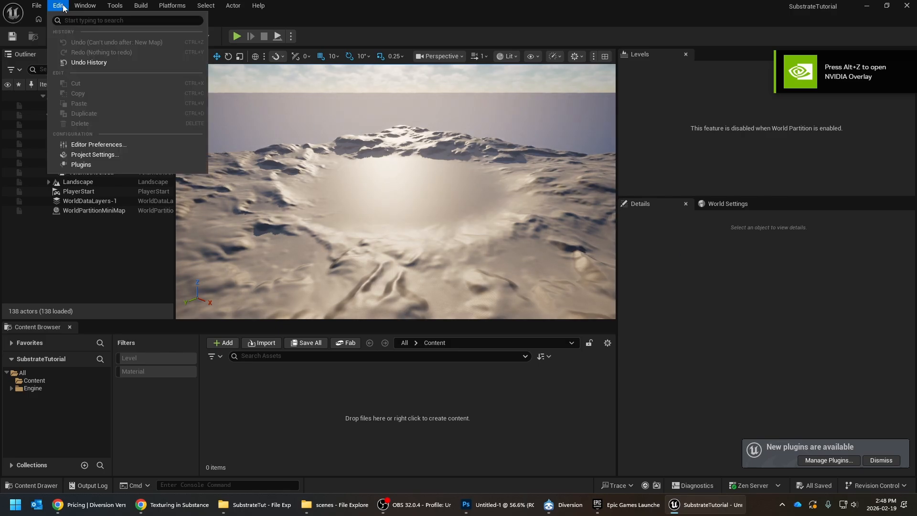
left_click(81, 164)
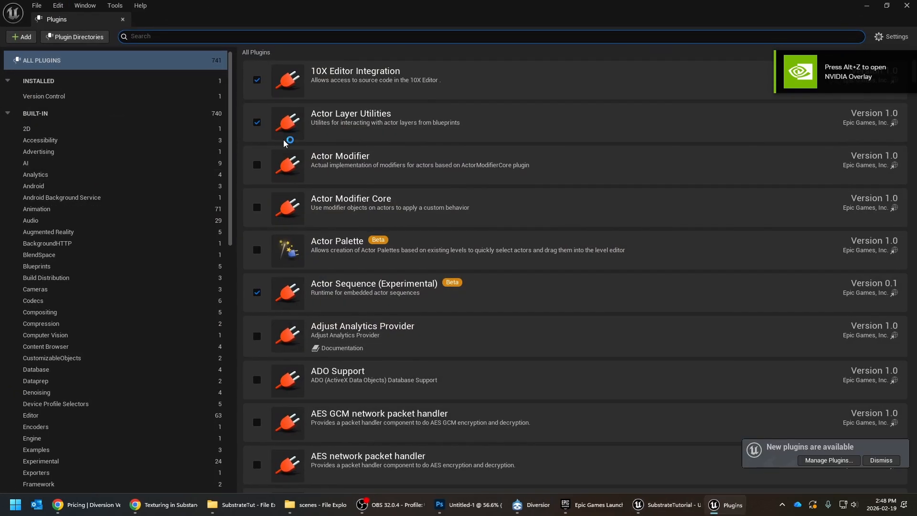
left_click(70, 97)
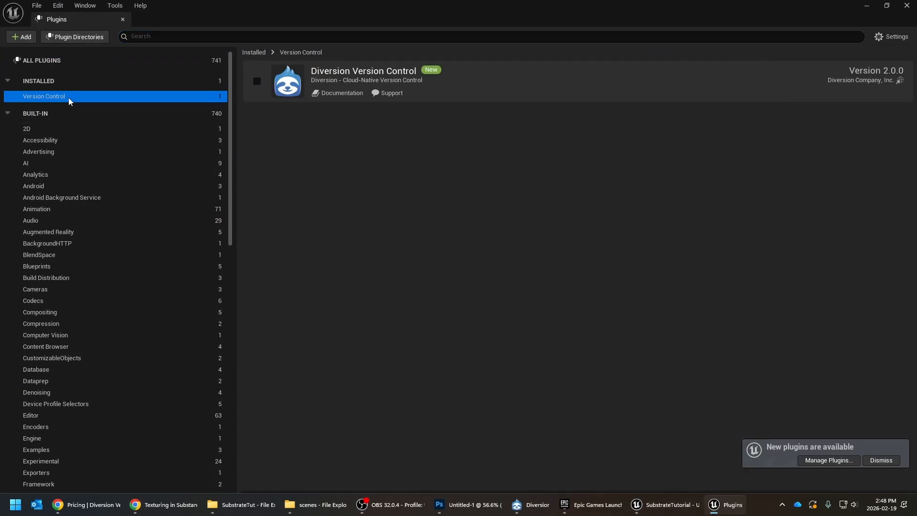
left_click(256, 82)
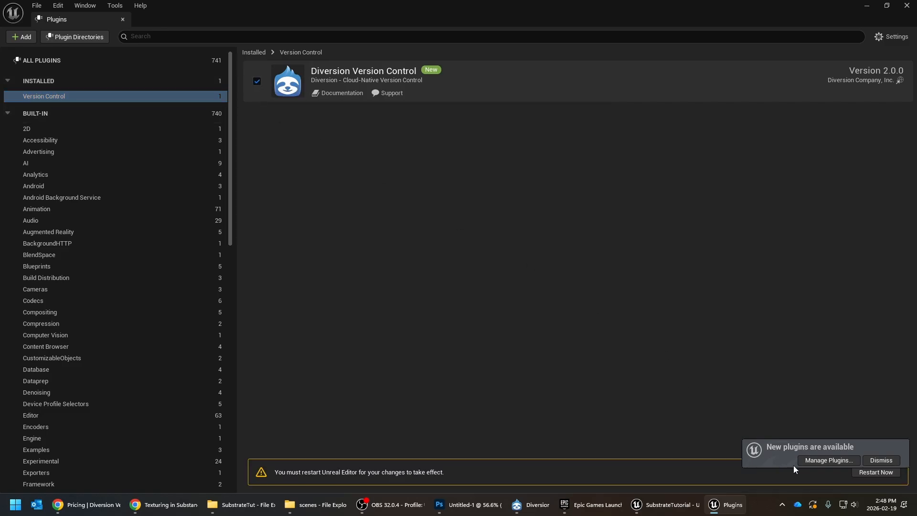
left_click(879, 461)
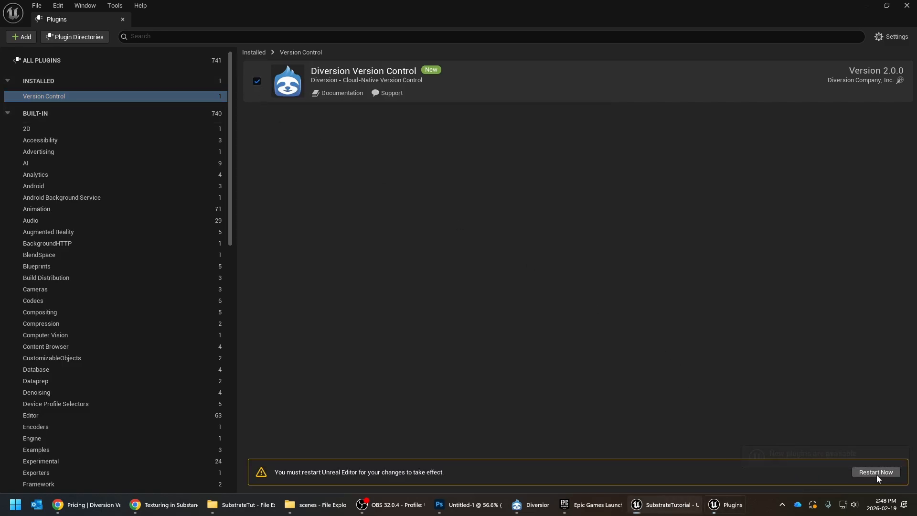
left_click(876, 473)
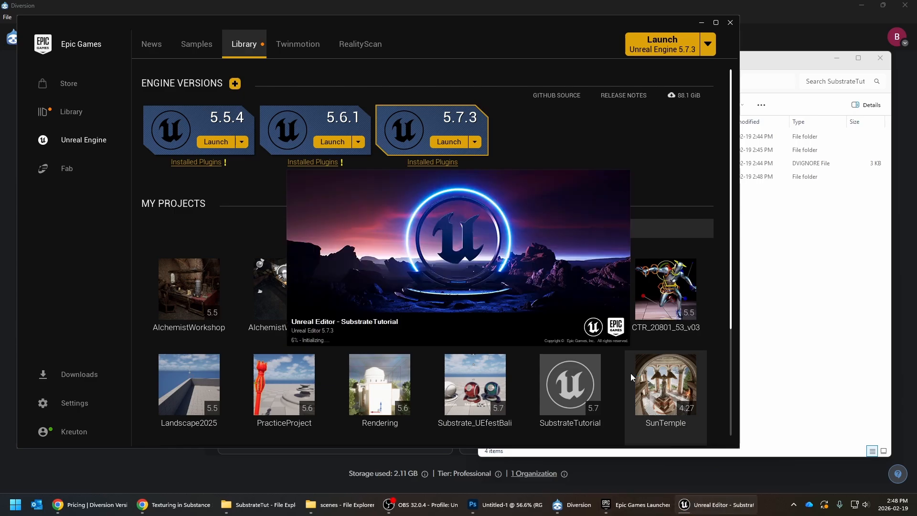
Open SubstrateTutorial.uproject from the SubstrateTutorial folder in Notepad++, check its plugin entries, and put the text editor away
left_click(804, 310)
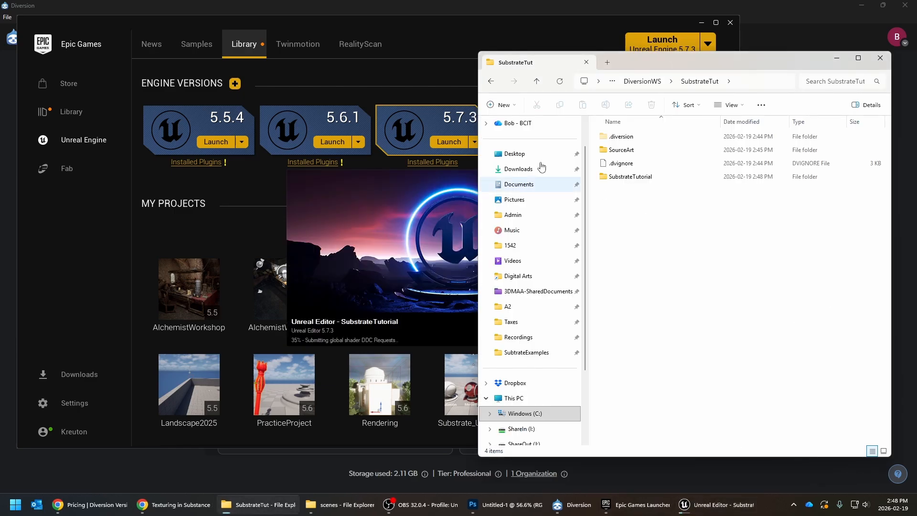
double_click(624, 178)
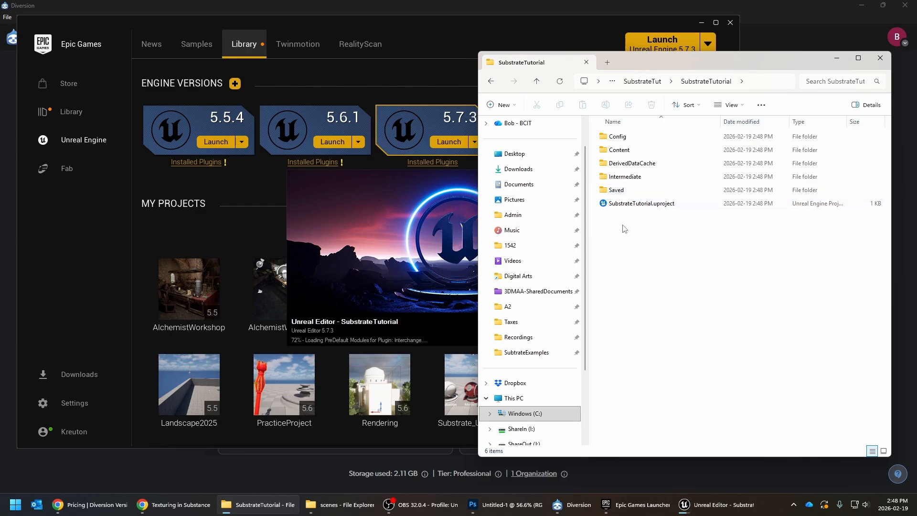
left_click(624, 204)
right_click(625, 206)
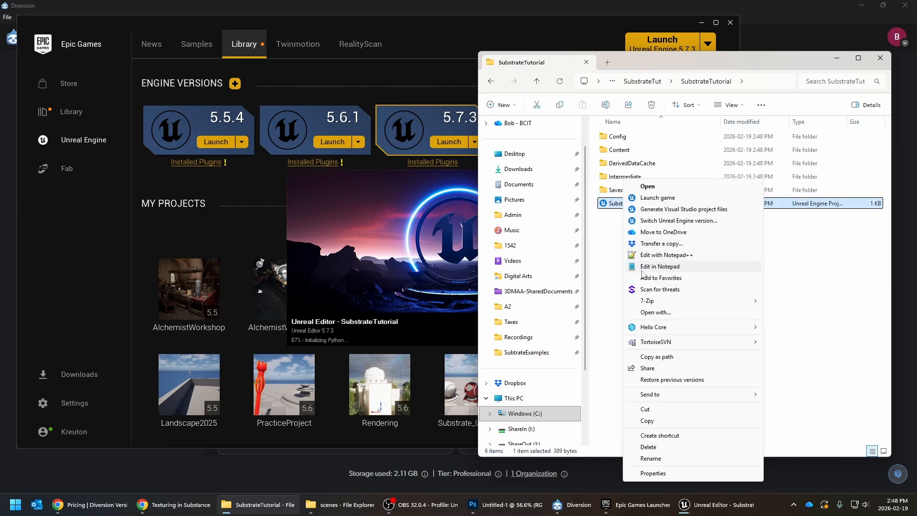
left_click(647, 256)
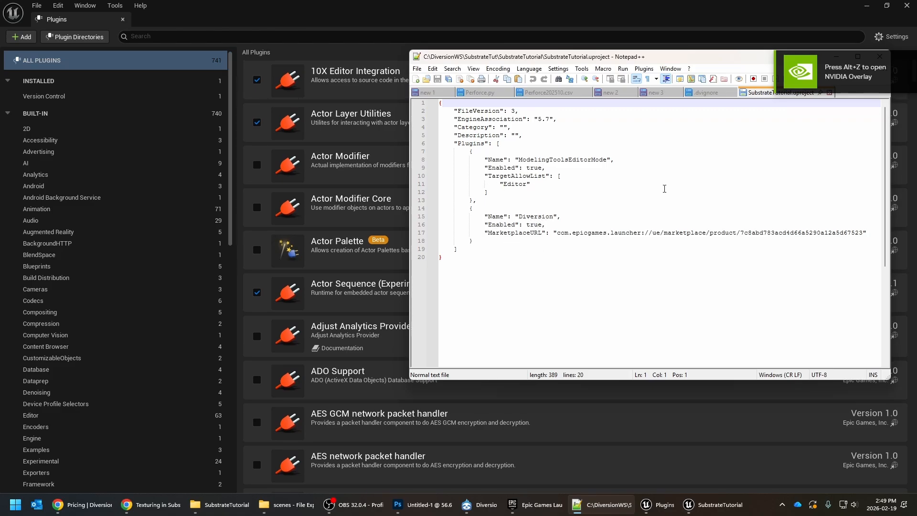
left_click_drag(683, 61, 577, 72)
left_click(773, 68)
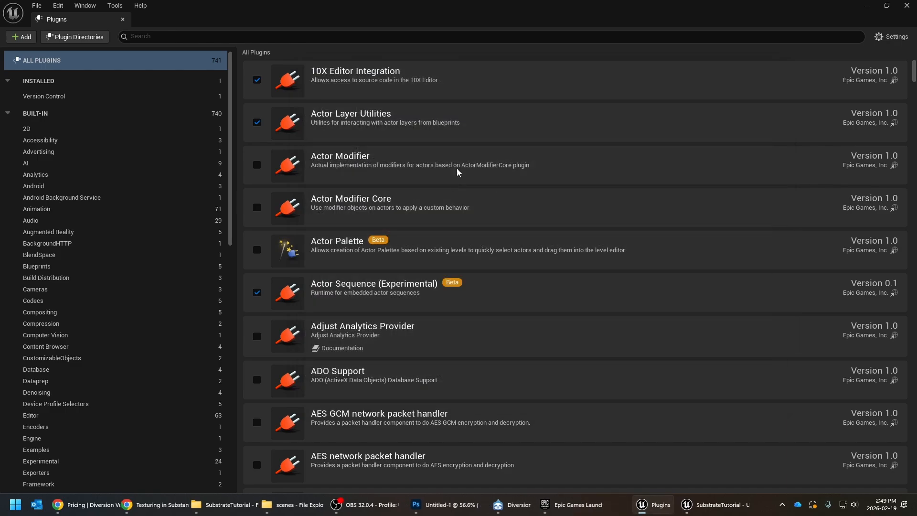
Close the Plugins window and widen the level viewport by narrowing the Levels and Details area
left_click(123, 19)
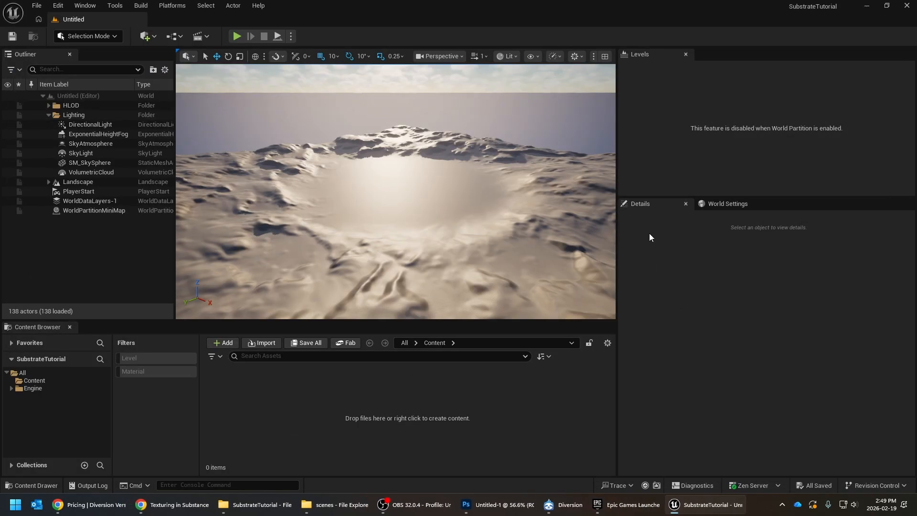
left_click_drag(618, 237, 685, 225)
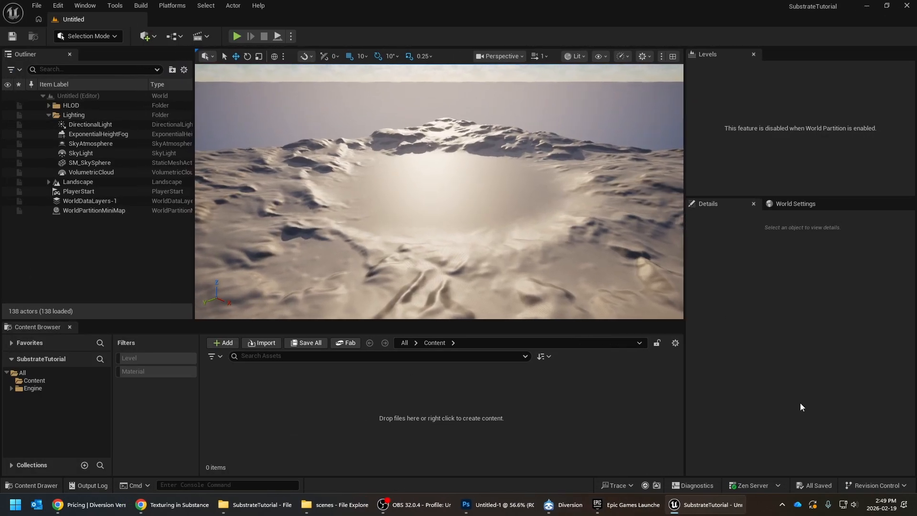
Start connecting the project to revision control and choose Diversion as the provider
left_click(866, 486)
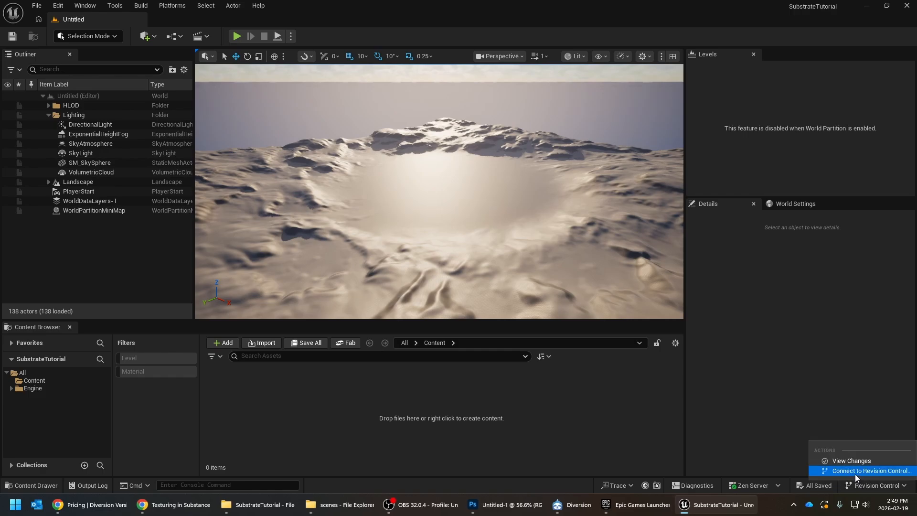
left_click(855, 473)
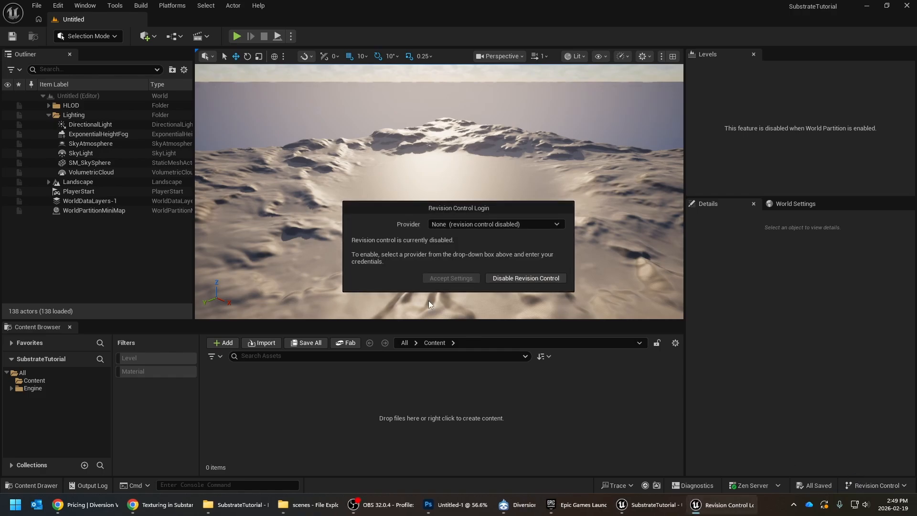
left_click(469, 224)
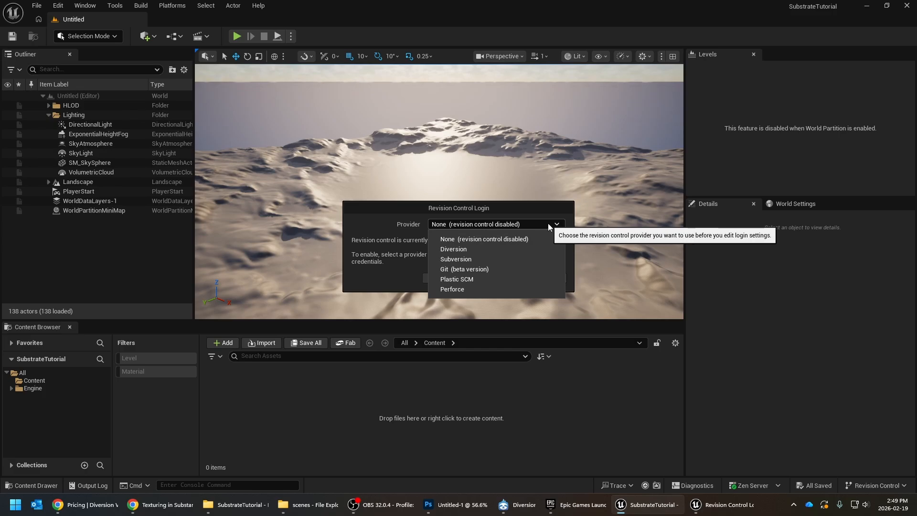
left_click(541, 249)
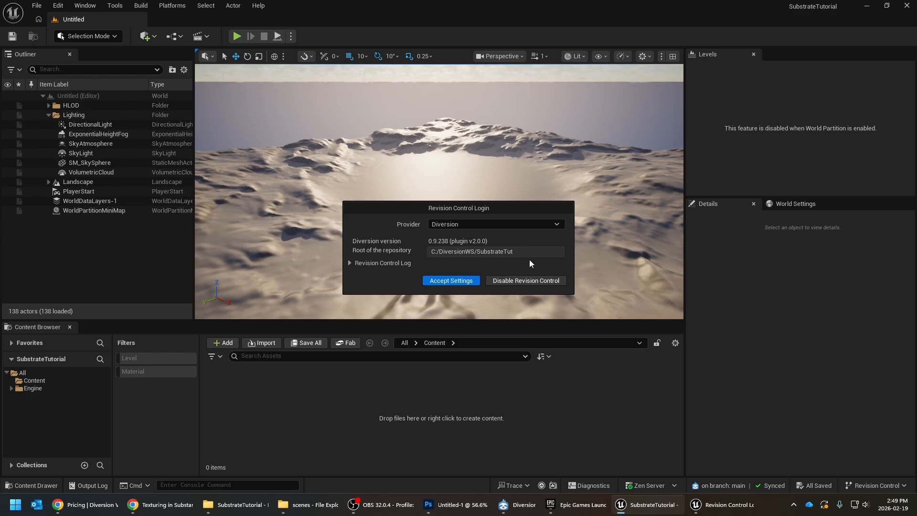
Check the repository root against the SubstrateTut folder in File Explorer, then return to Unreal and accept the Diversion revision control settings
left_click(237, 504)
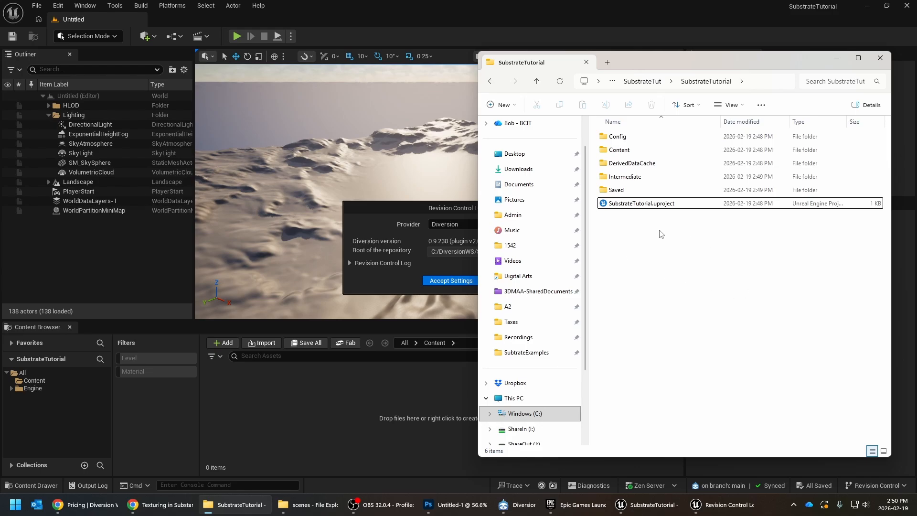
left_click(659, 81)
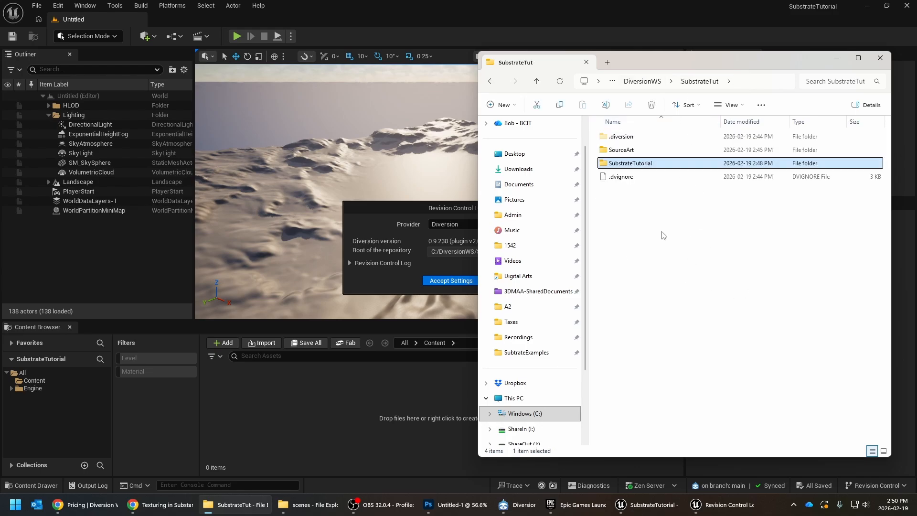
left_click(616, 151)
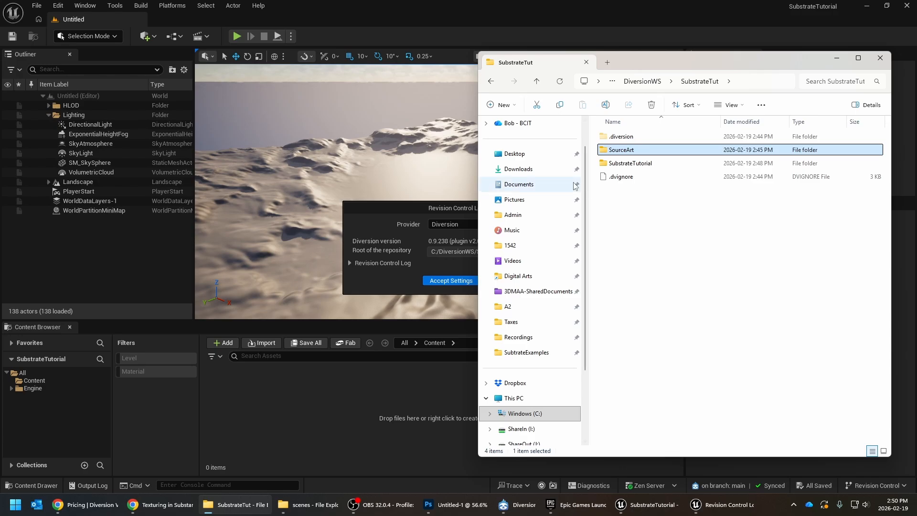
left_click(408, 210)
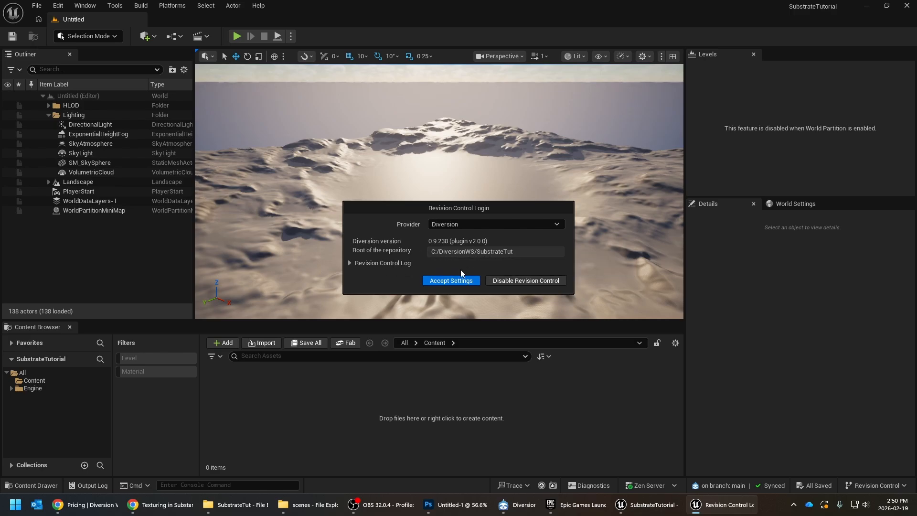
left_click(443, 281)
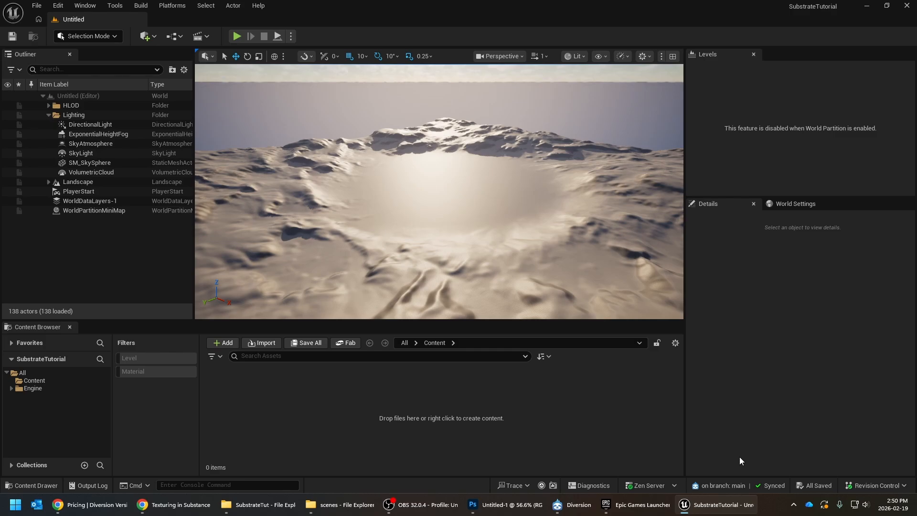
Create a folder named Material inside the project's Content folder
left_click(21, 382)
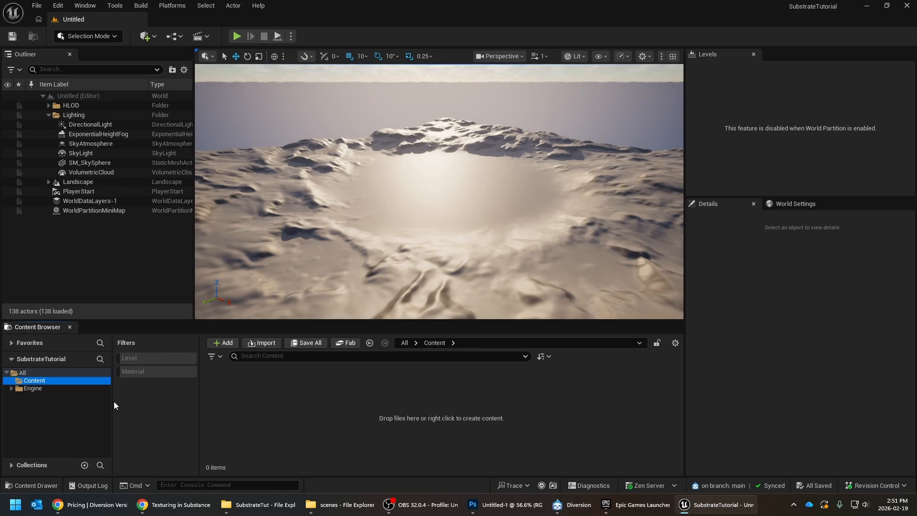
left_click(229, 416)
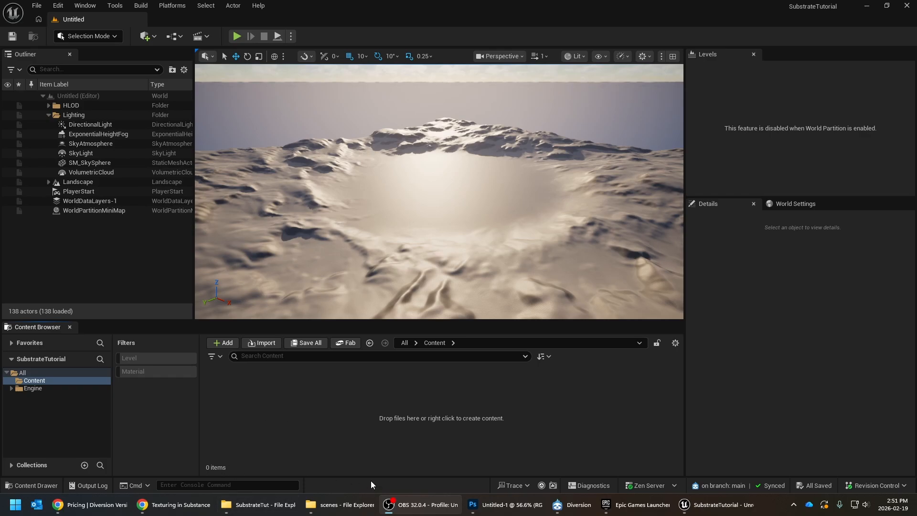
left_click(285, 419)
right_click(255, 384)
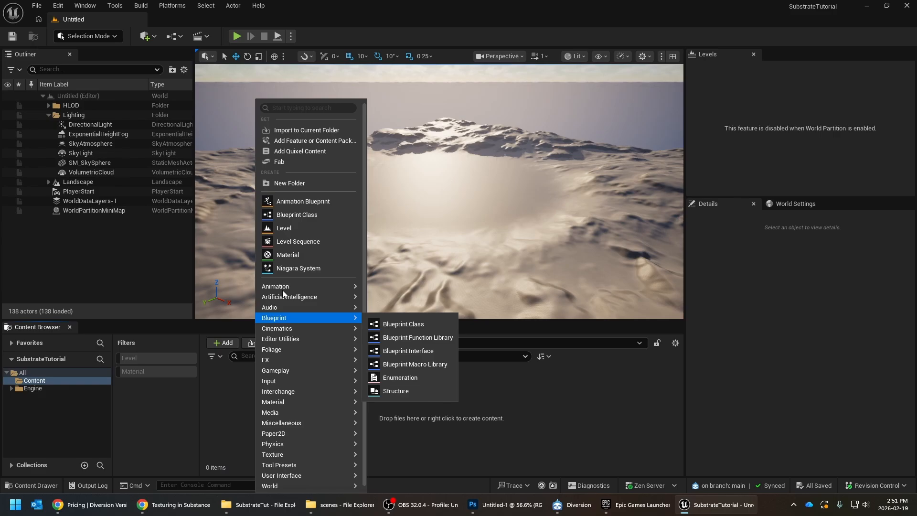
left_click(295, 184)
type("Material")
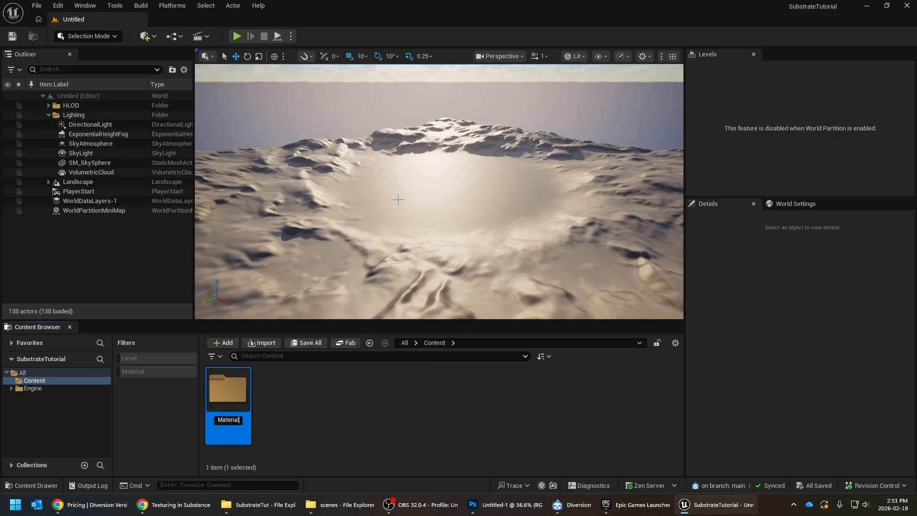
key("Return")
Create a second folder named Level inside Content, alongside the Material folder
left_click(315, 417)
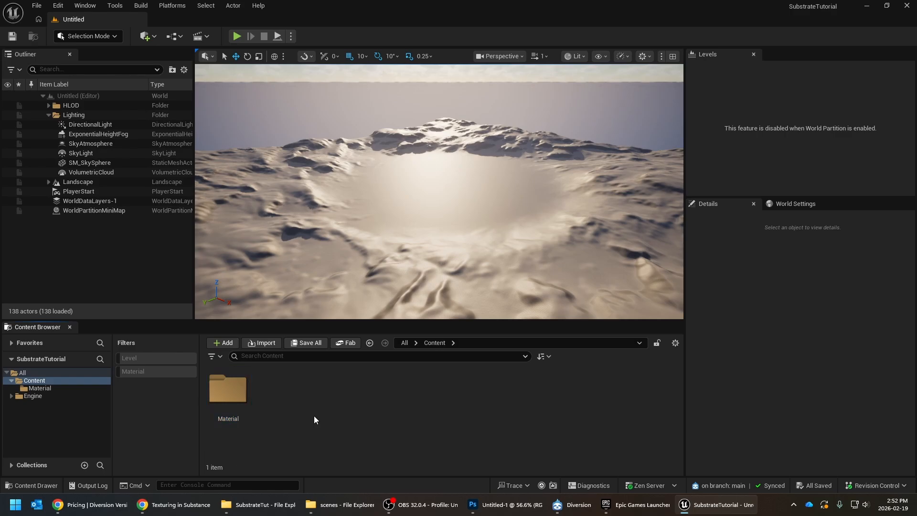
right_click(285, 413)
left_click(336, 94)
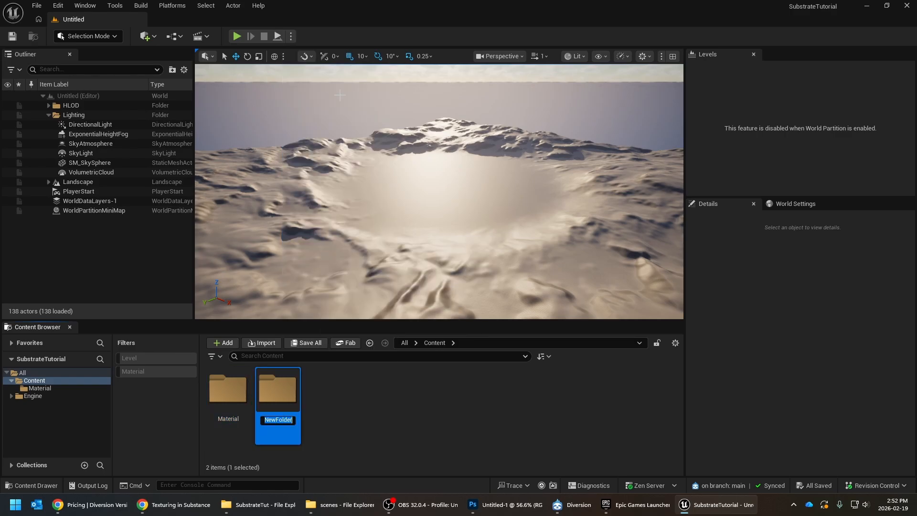
type("Level")
key("Return")
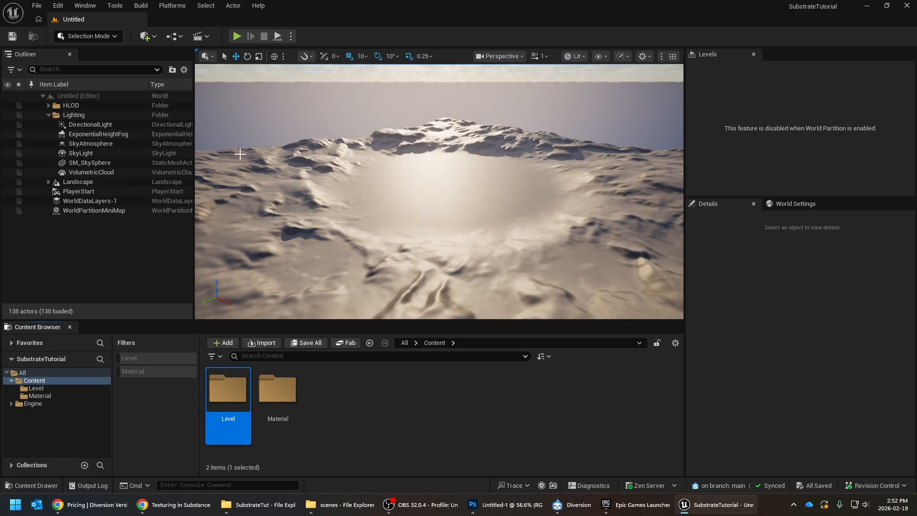
Create a new level from the basic template with a floor, sky lighting and a player start
left_click(37, 6)
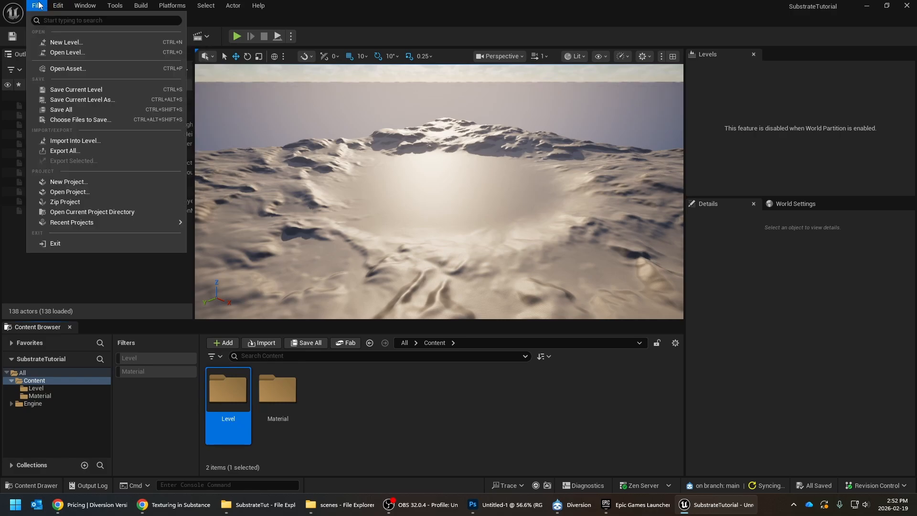
left_click(65, 42)
left_click(468, 187)
left_click(515, 343)
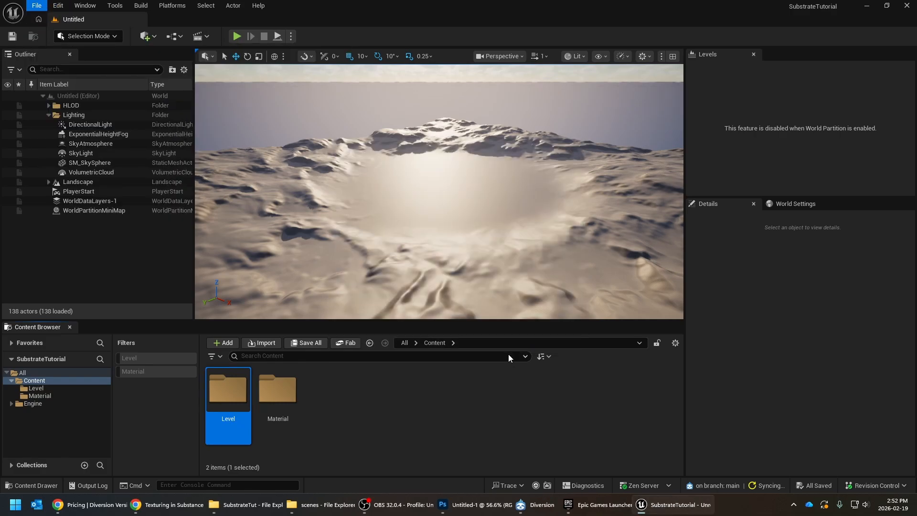
Save the current level as SubstrateSandbox in the Level folder and open that folder to check the saved level
left_click(37, 5)
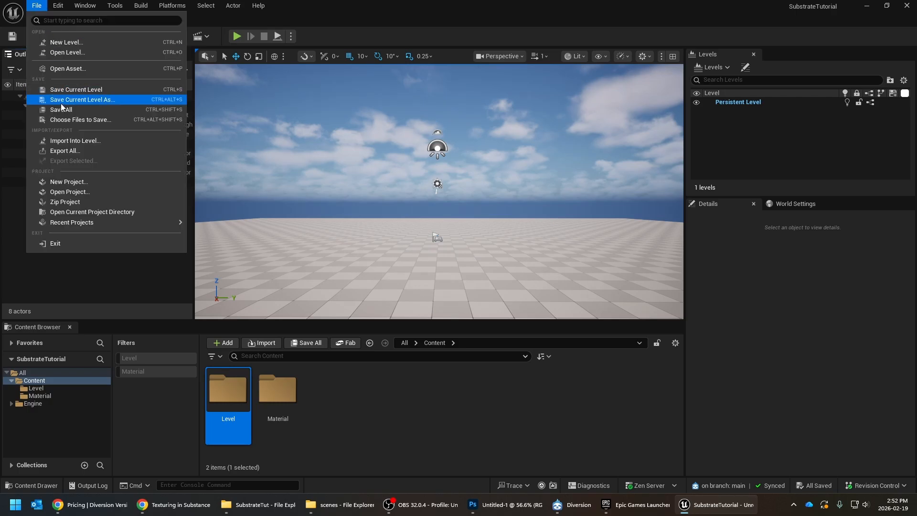
left_click(66, 101)
left_click(411, 158)
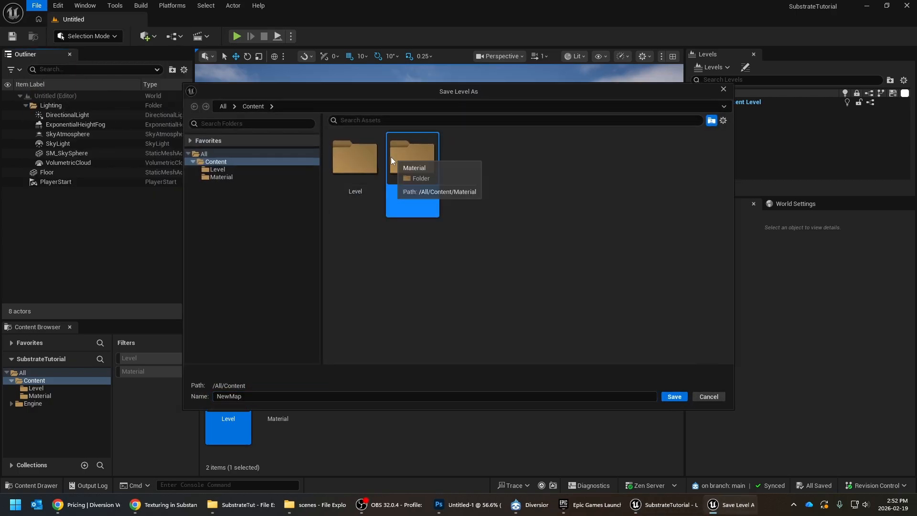
double_click(353, 161)
left_click(280, 396)
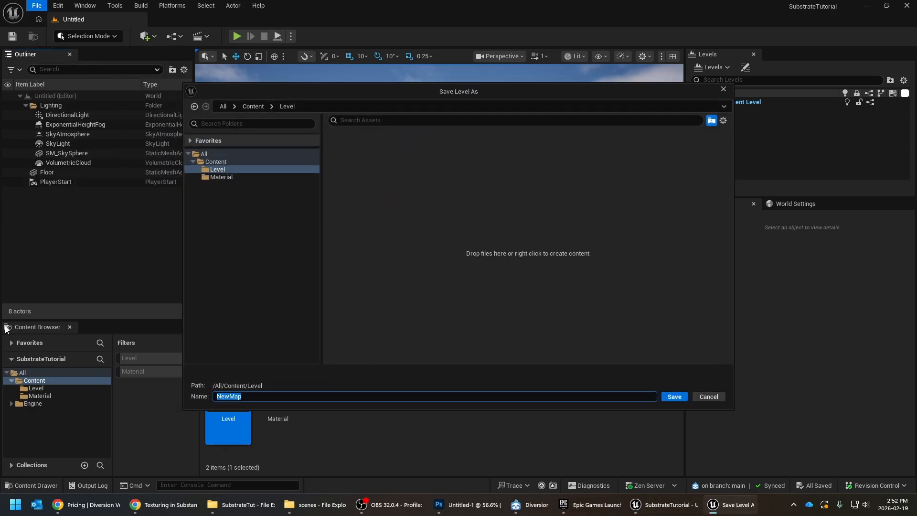
type("SubstrateSandobox")
key("Return")
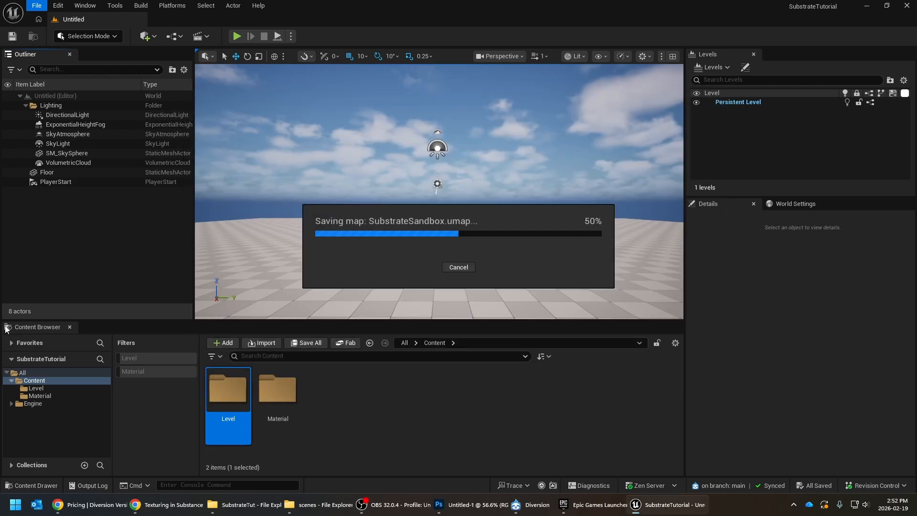
double_click(227, 390)
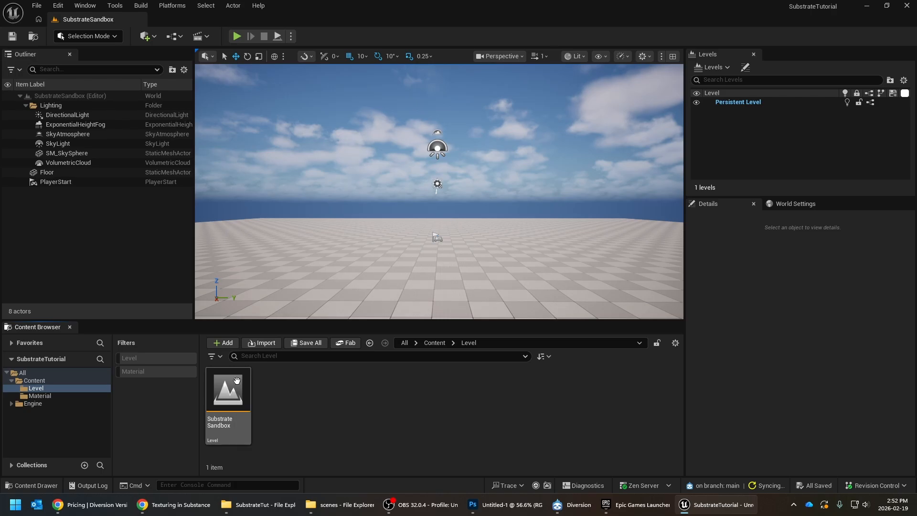
Create a new material named M_SubstrateBasic in the Material folder
left_click(86, 395)
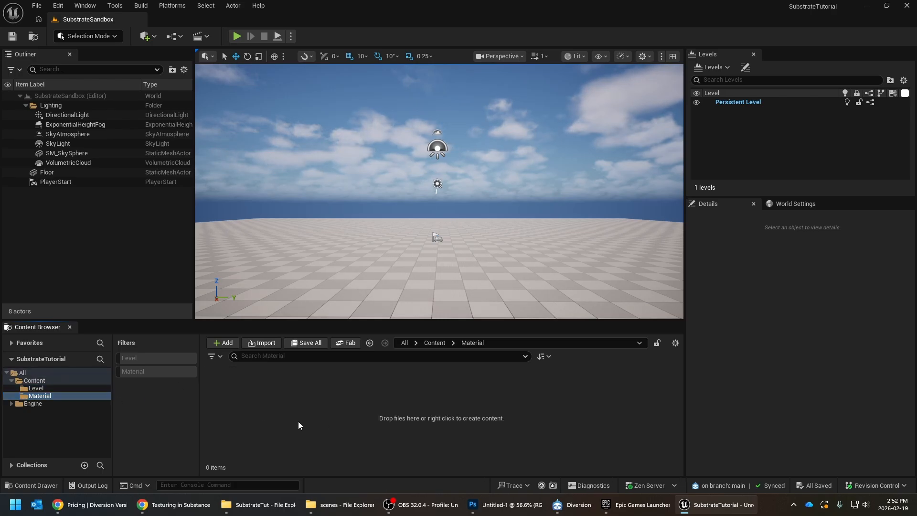
right_click(311, 409)
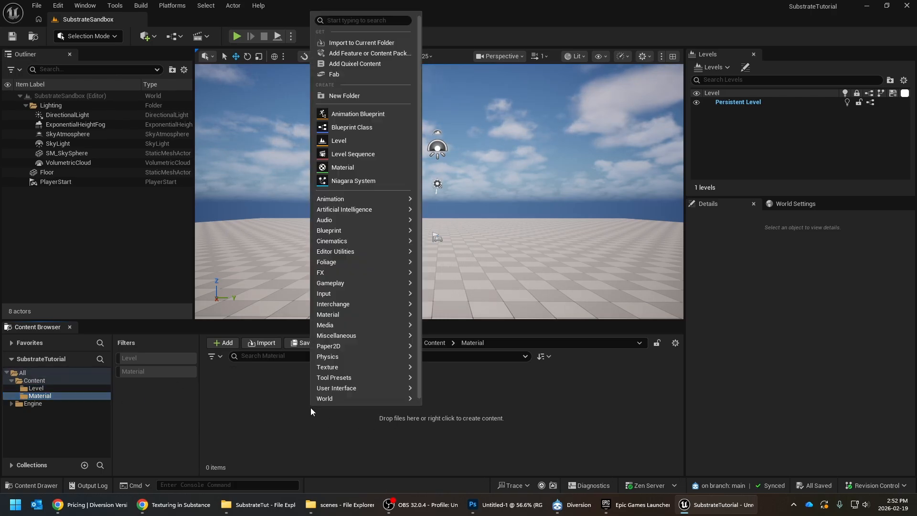
left_click(380, 167)
type("M")
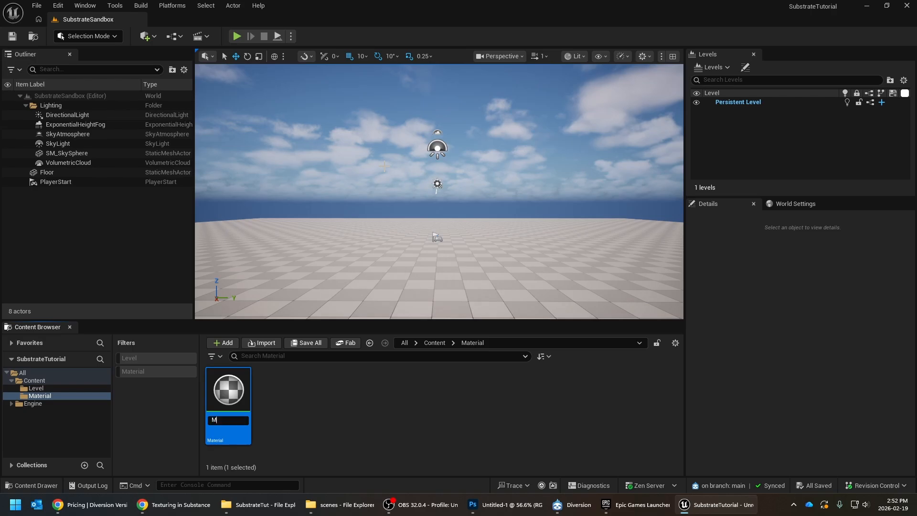
type("_SubstrateBasic")
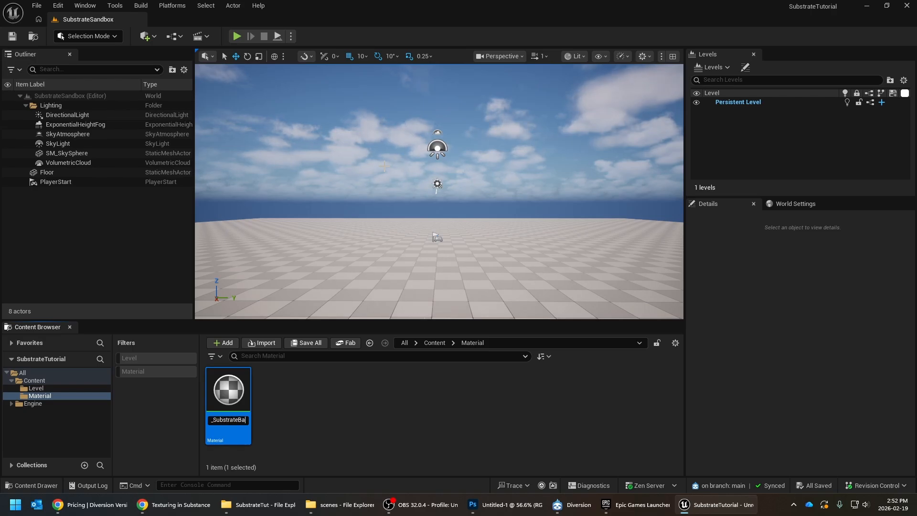
key("Return")
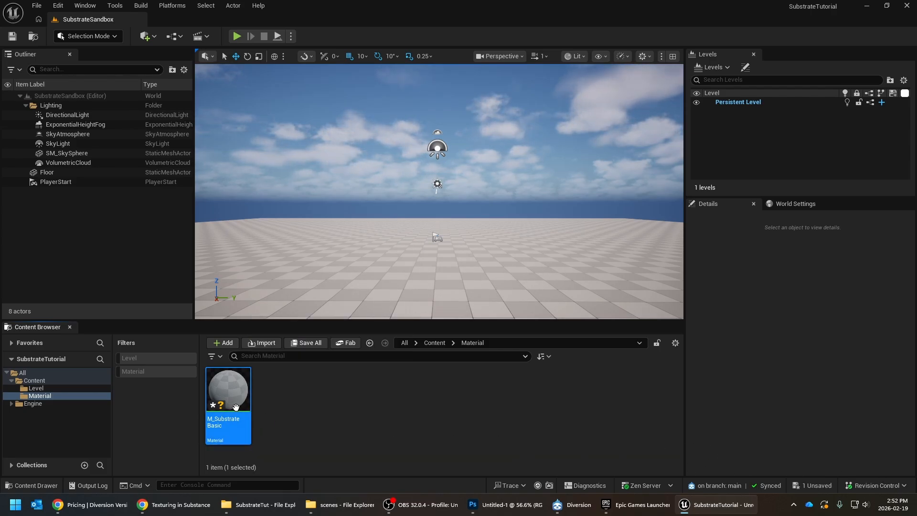
Save all unsaved content, including the new M_SubstrateBasic material
mouse_move(224, 404)
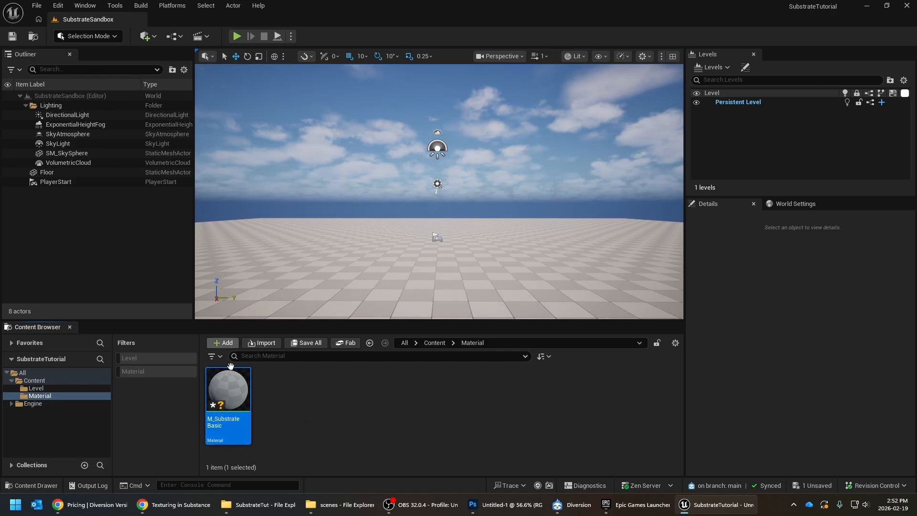
left_click(304, 337)
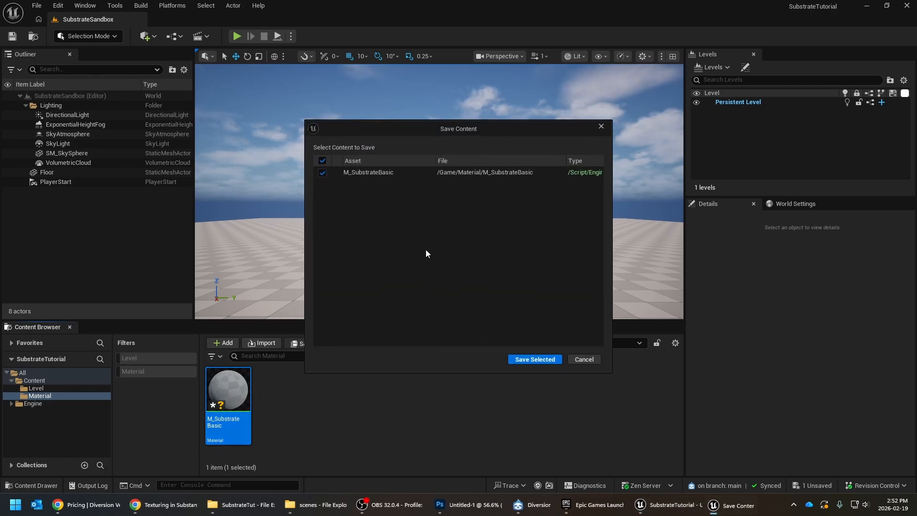
left_click(519, 360)
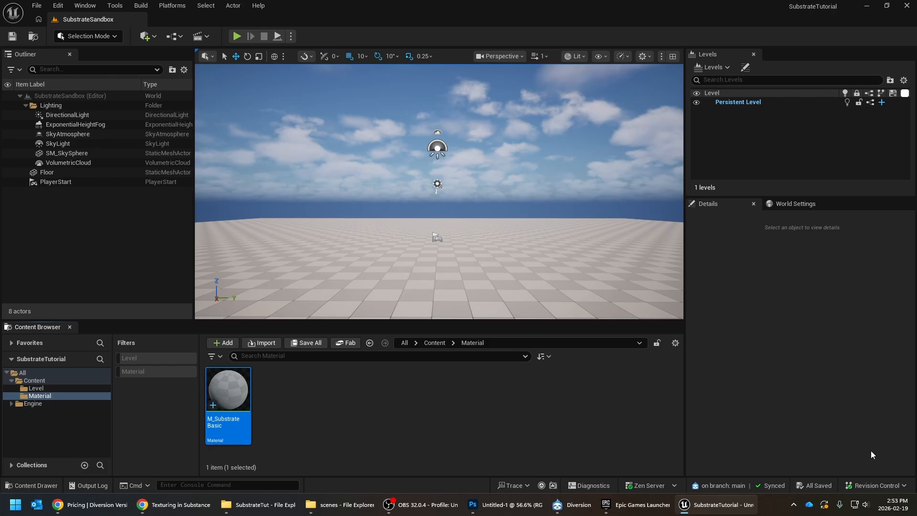
Review the pending project files and commit them all to Diversion with the description "Initial Checkin"
left_click(876, 482)
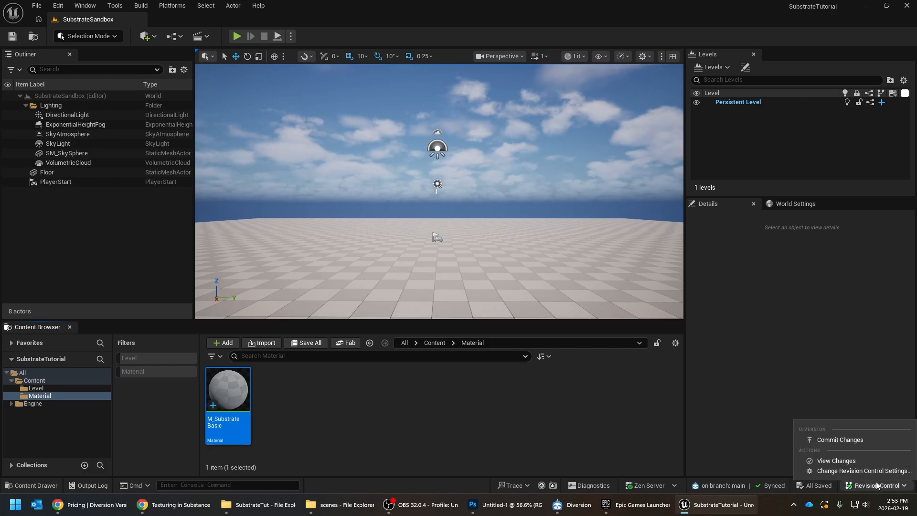
left_click(841, 440)
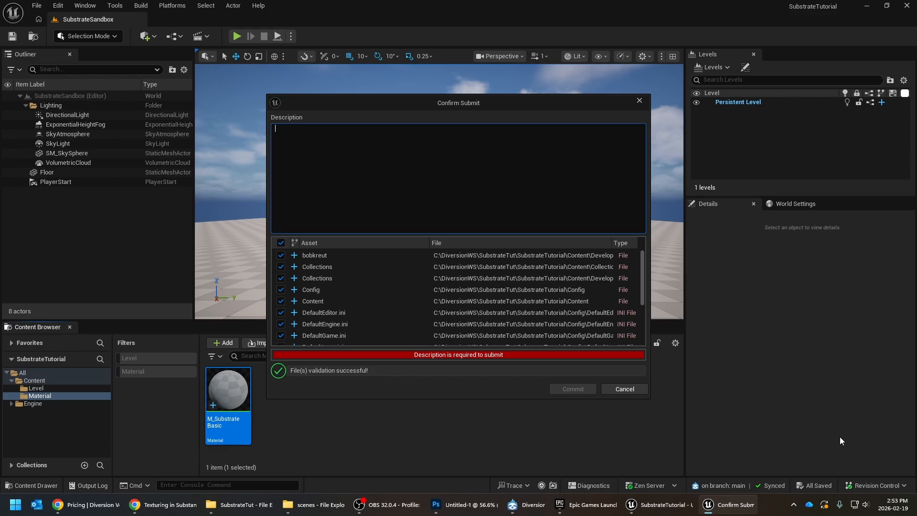
left_click_drag(642, 264, 632, 333)
scroll(351, 313, "up", 3)
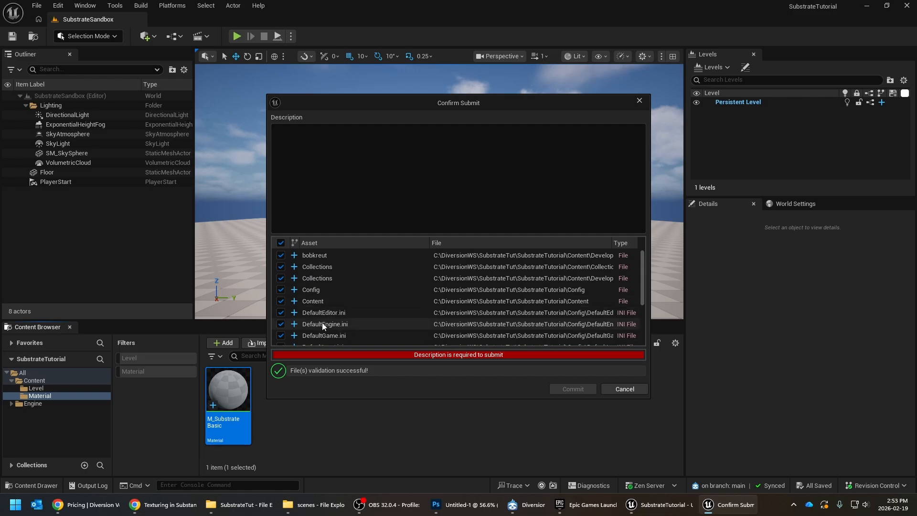
scroll(322, 322, "down", 2)
scroll(322, 315, "down", 5)
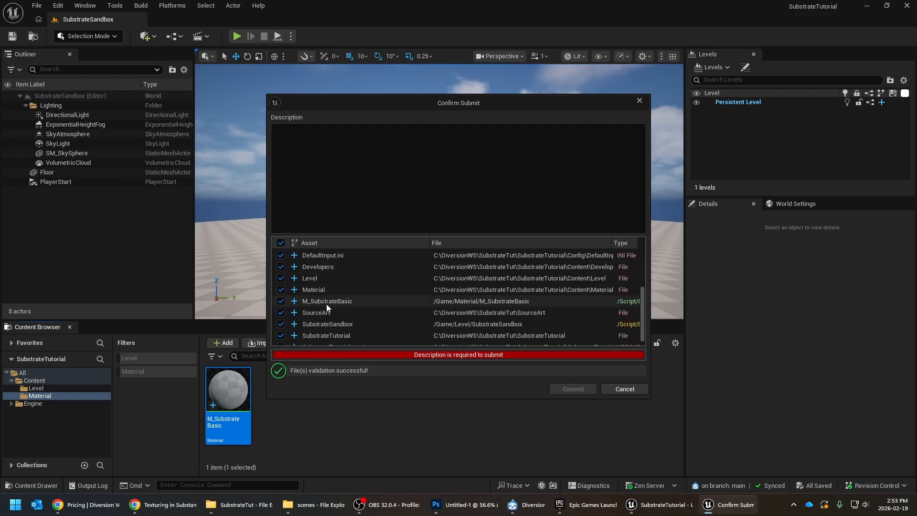
left_click(369, 175)
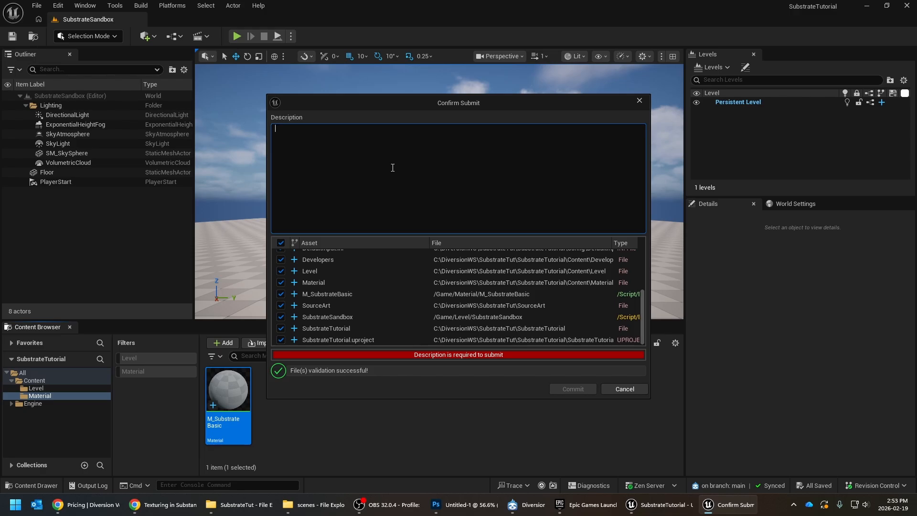
type("Initial ")
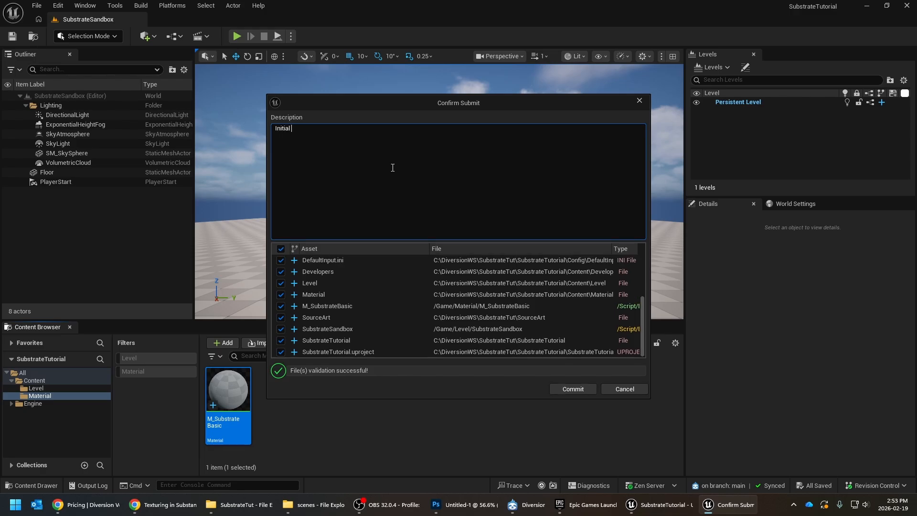
type("Checking")
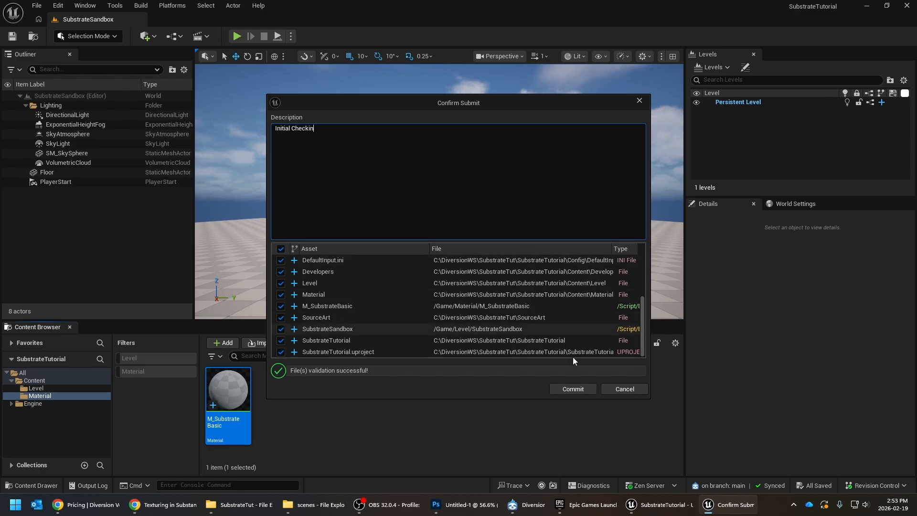
left_click(573, 389)
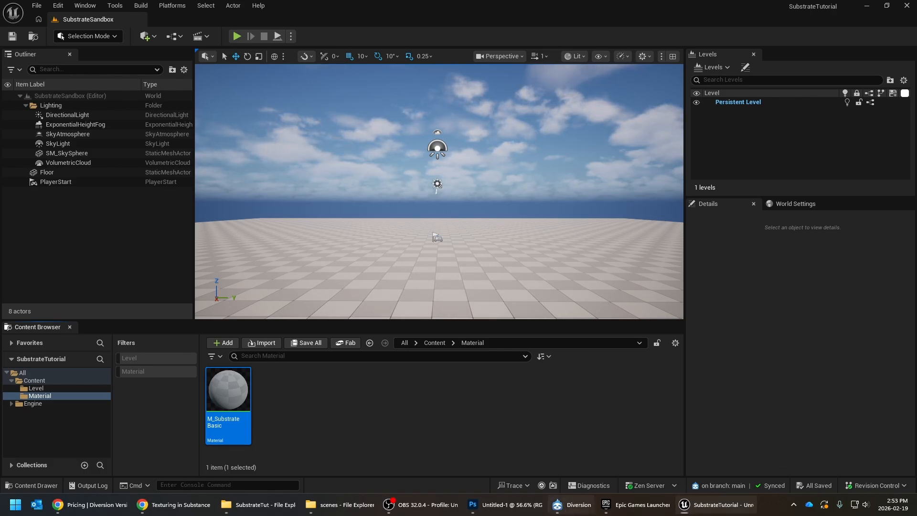
Switch to Diversion, open the SubstrateTut workspace's history and compare the changes listed in the Initial Checkin and Initial commit entries
key("alt+Tab")
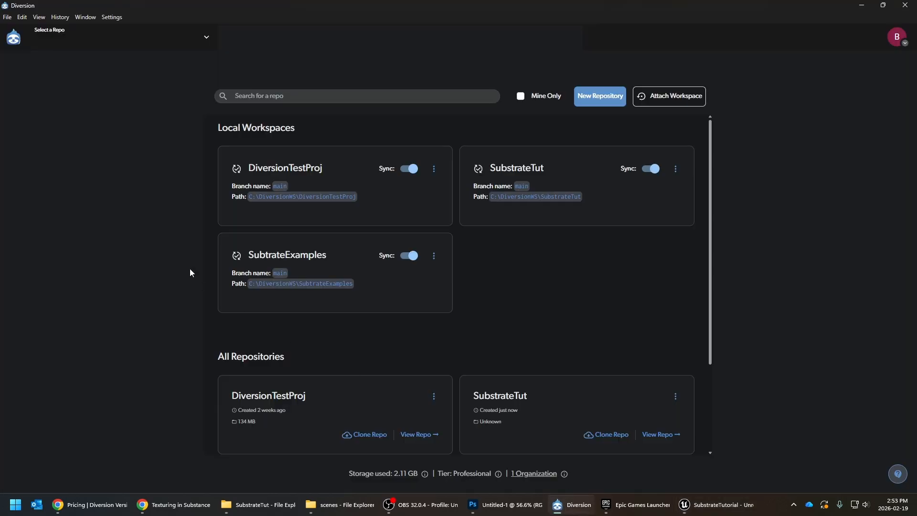
left_click(556, 173)
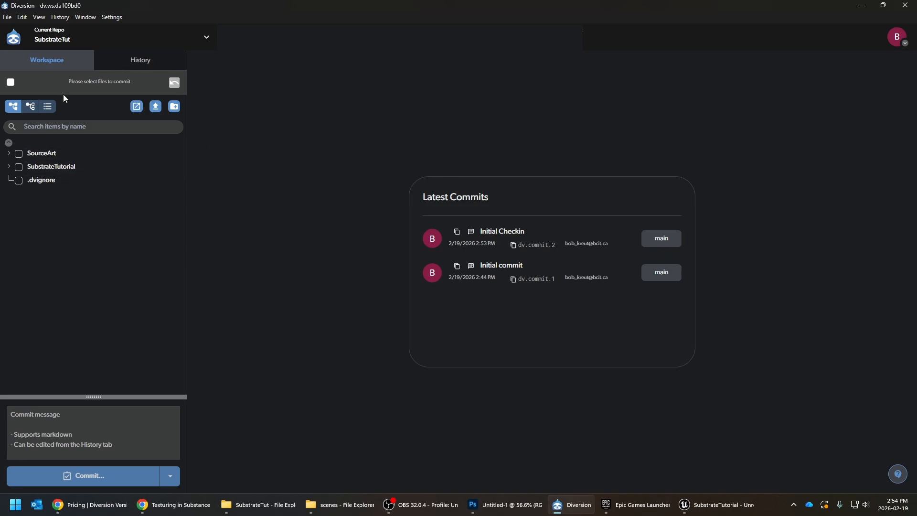
left_click(124, 62)
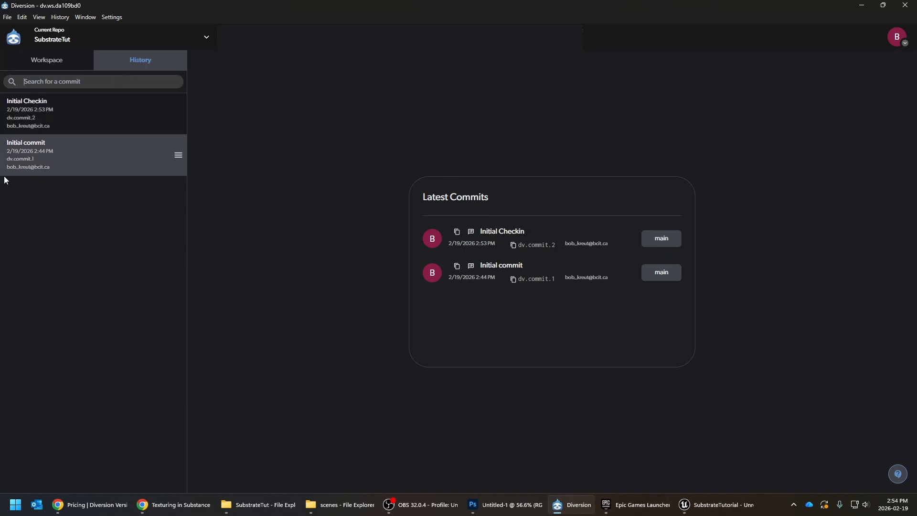
left_click(31, 122)
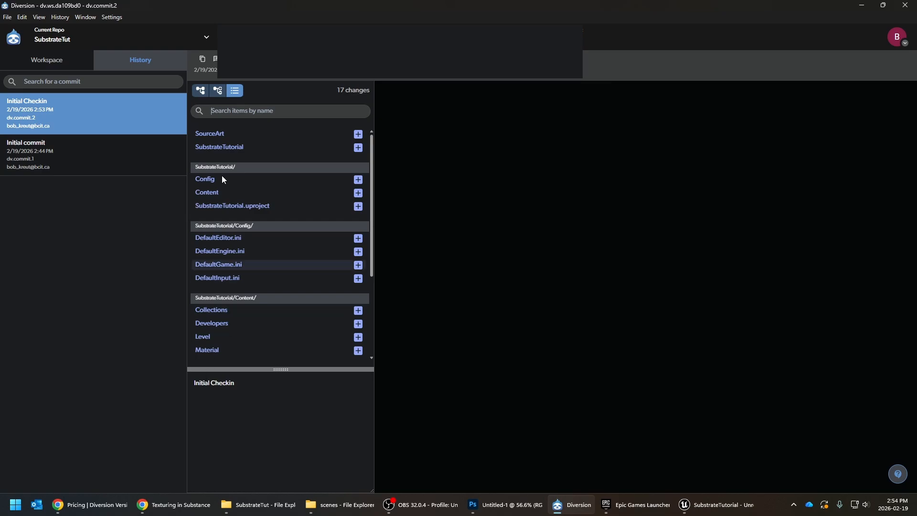
left_click(88, 169)
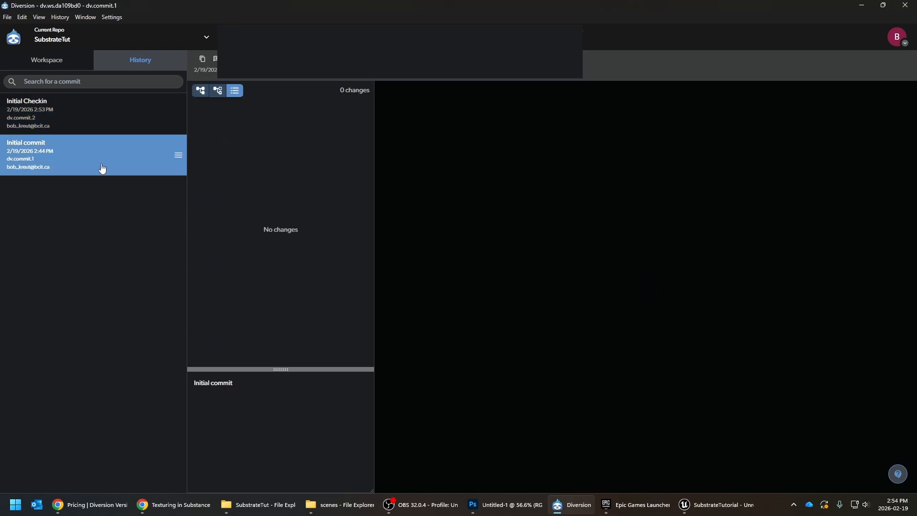
left_click(73, 129)
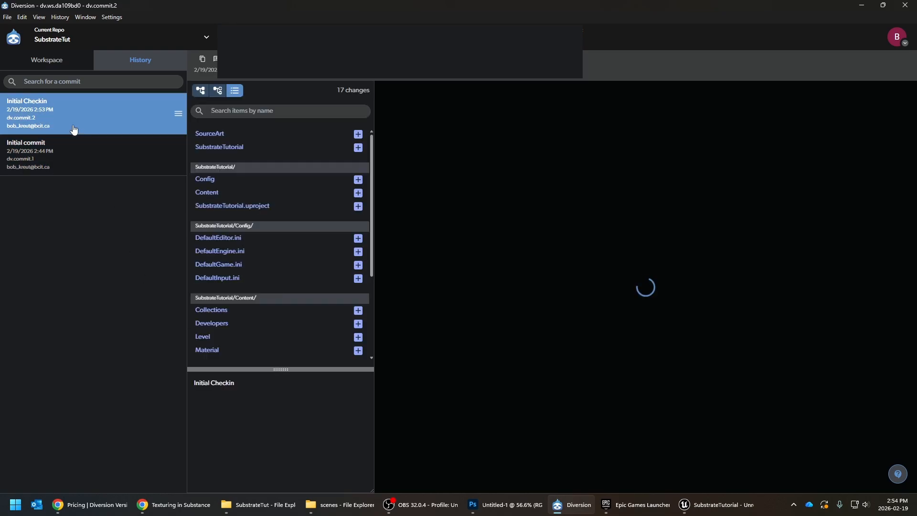